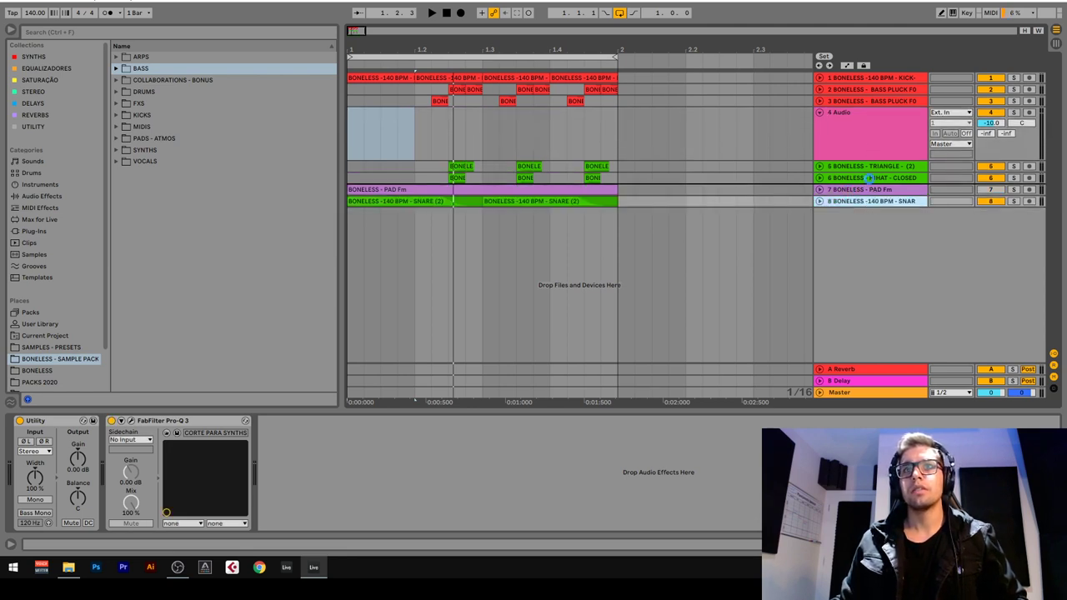
# Rename track 4 as RASGADA.
pyautogui.click(874, 130)
pyautogui.hotkey('ctrl', 'r')
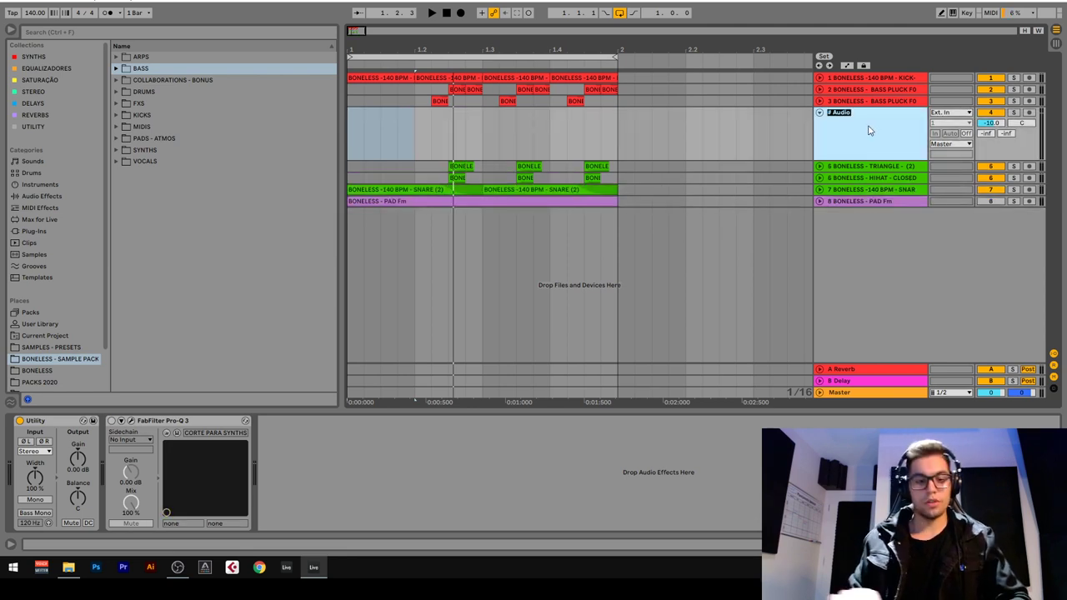
pyautogui.write('#')
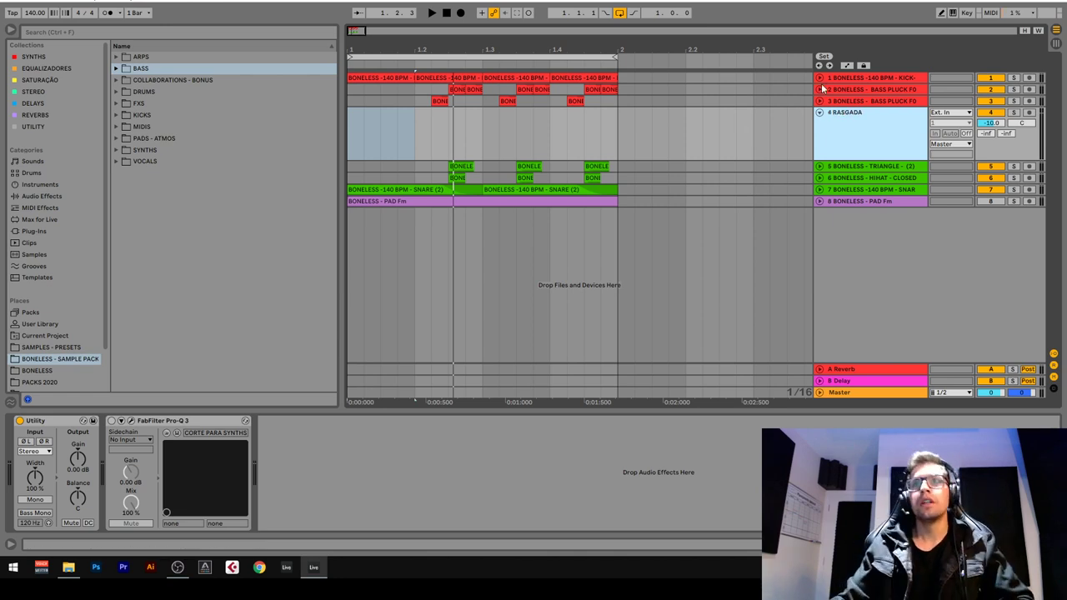
# Examine the bass pluck clips on track 2 and look through the BASS and VOCALS sample folders.
pyautogui.click(819, 88)
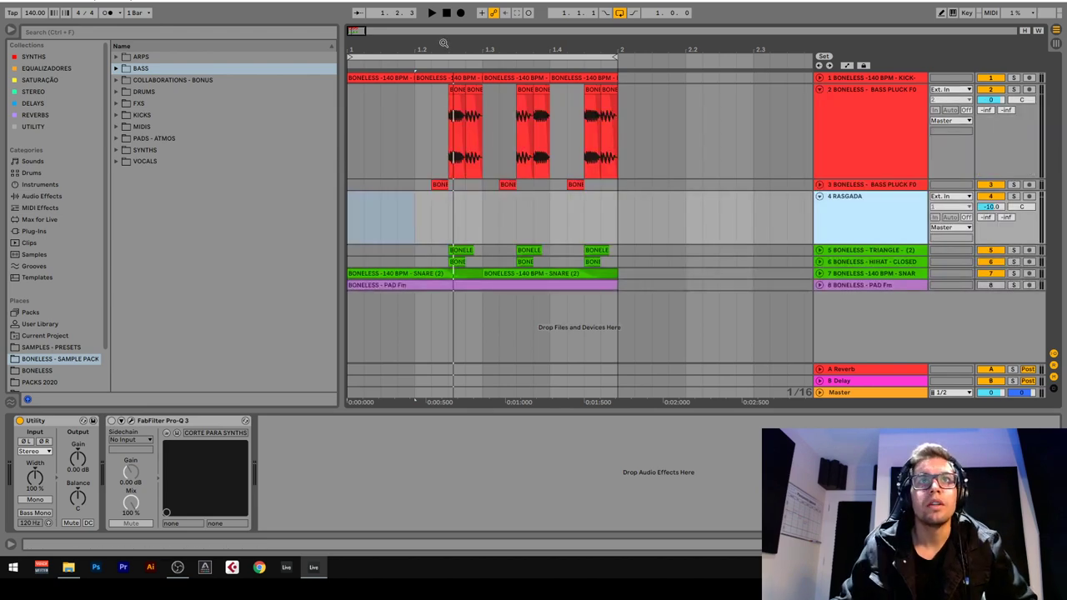
pyautogui.moveTo(441, 46)
pyautogui.mouseDown()
pyautogui.moveTo(442, 93)
pyautogui.moveTo(447, 58)
pyautogui.mouseUp()
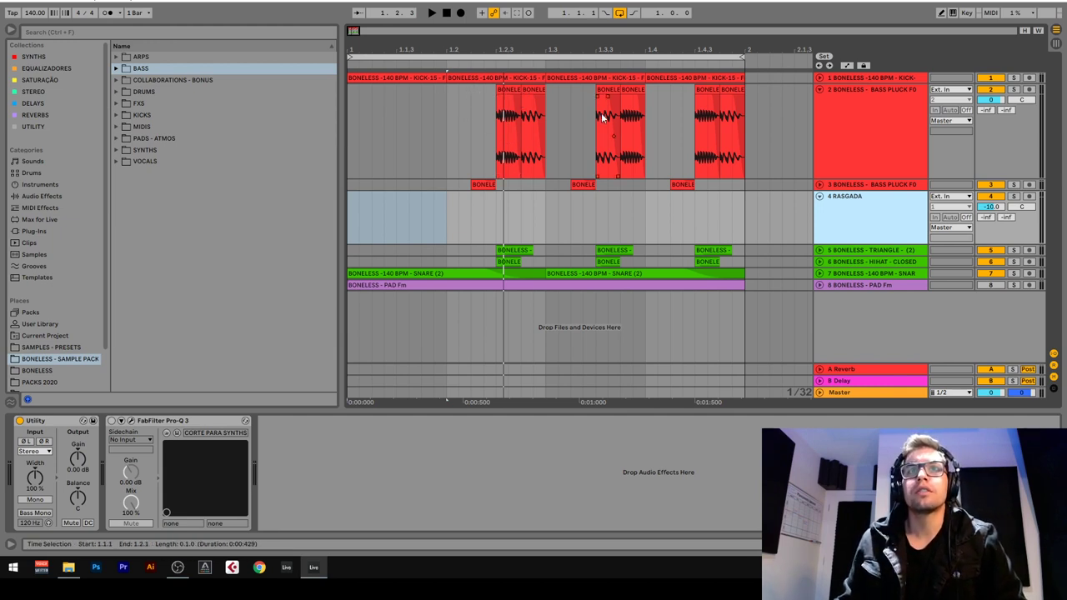
pyautogui.click(117, 69)
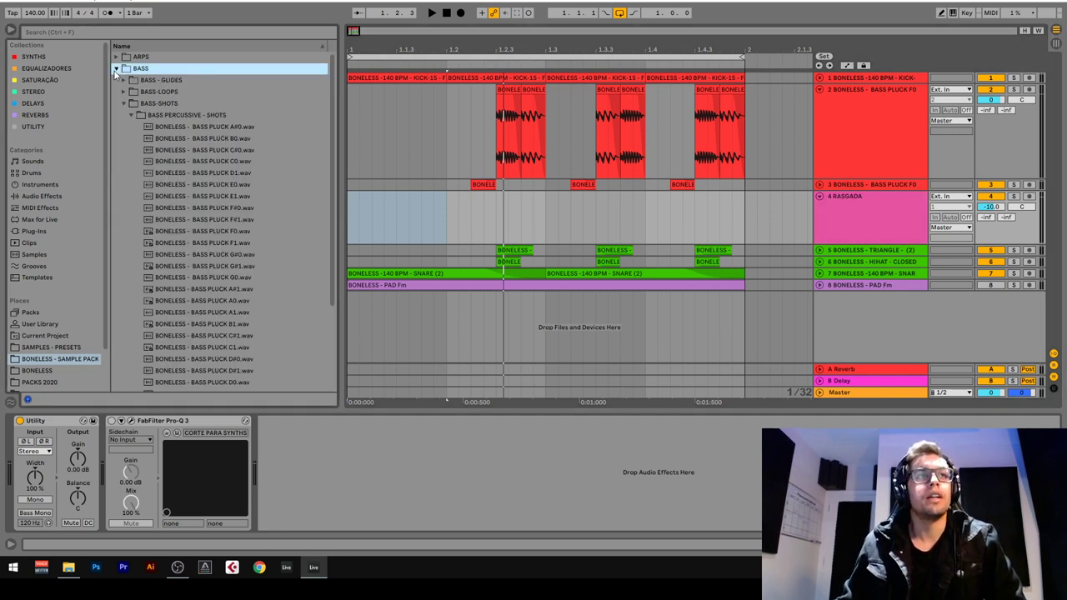
pyautogui.click(117, 69)
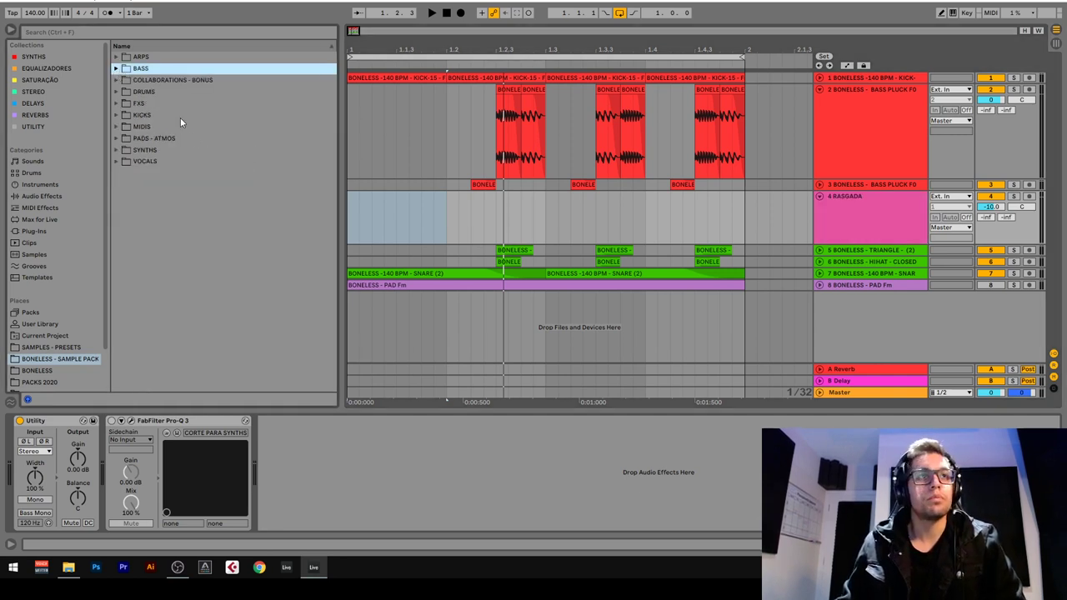
pyautogui.click(116, 160)
pyautogui.click(116, 161)
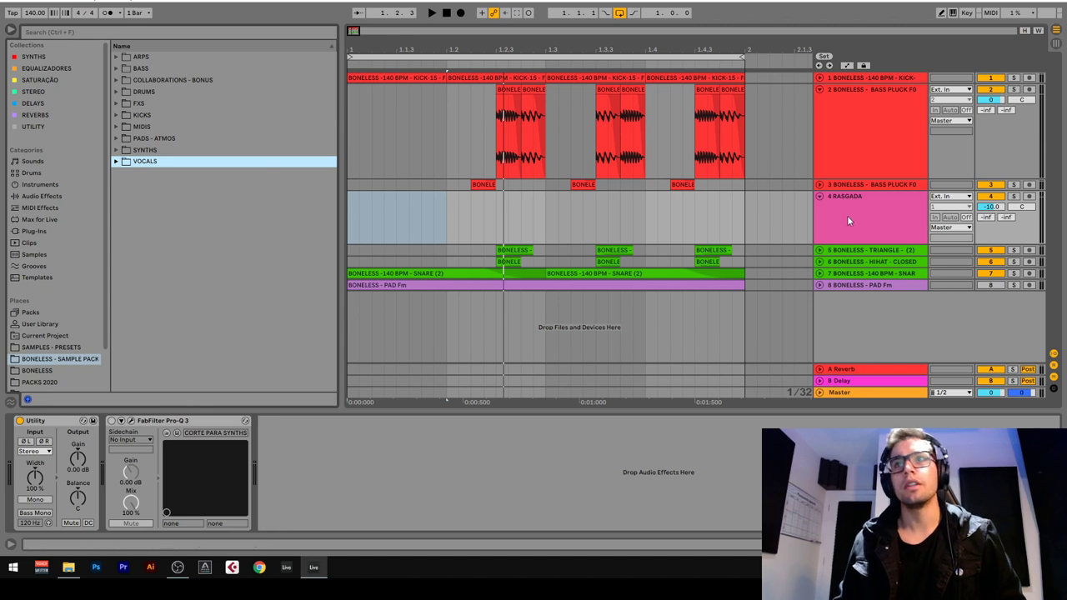
pyautogui.click(821, 89)
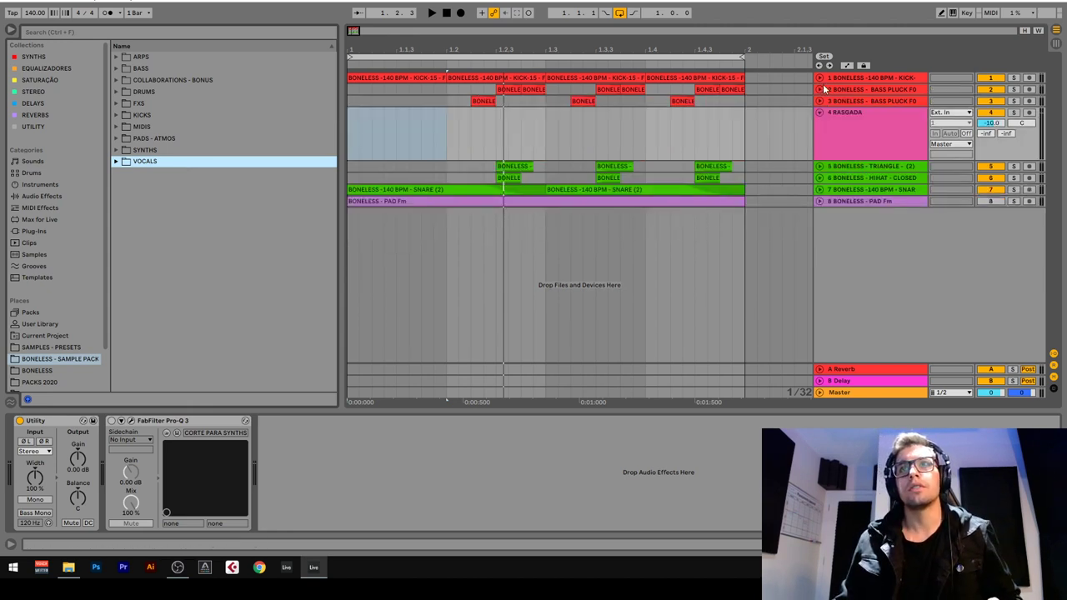
# Unfold the kick and first bass pluck tracks, and copy the bass pluck clip at 1.2.3 onto the RASGADA track at 1.1.2.
pyautogui.click(821, 77)
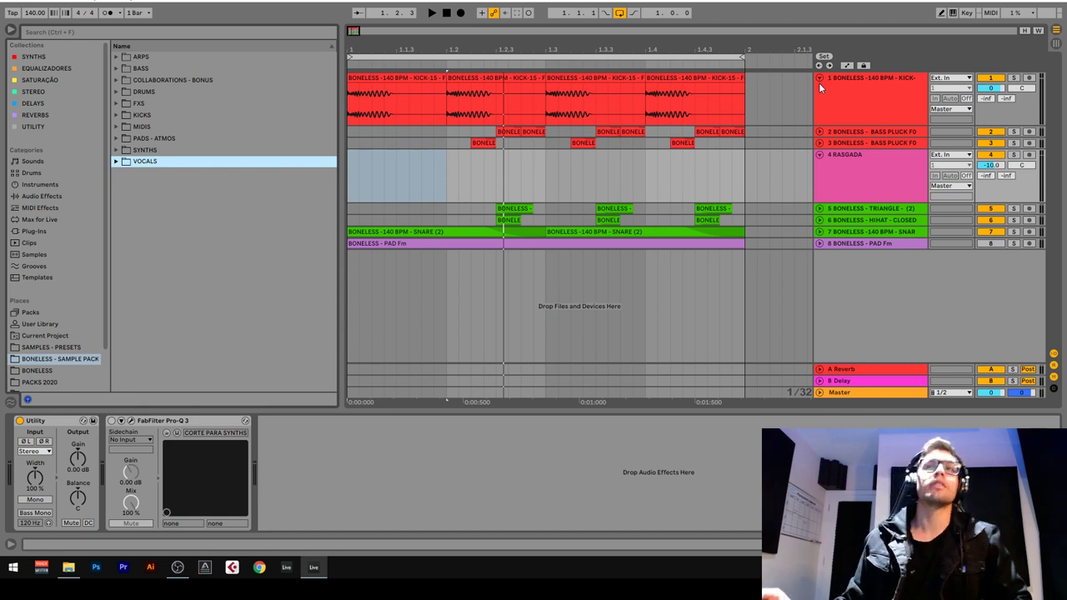
pyautogui.click(841, 164)
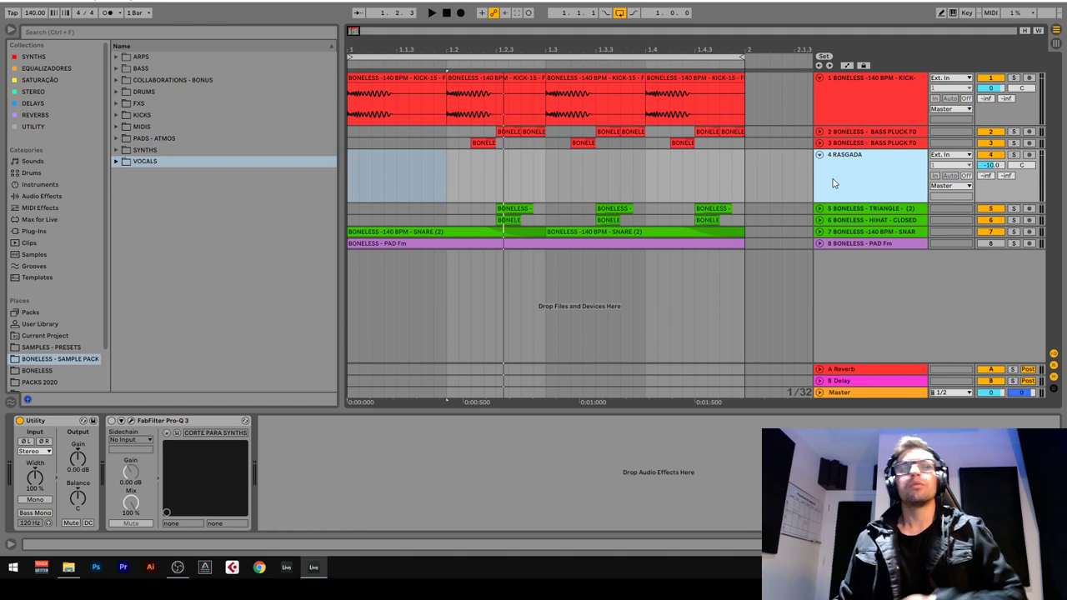
pyautogui.click(817, 132)
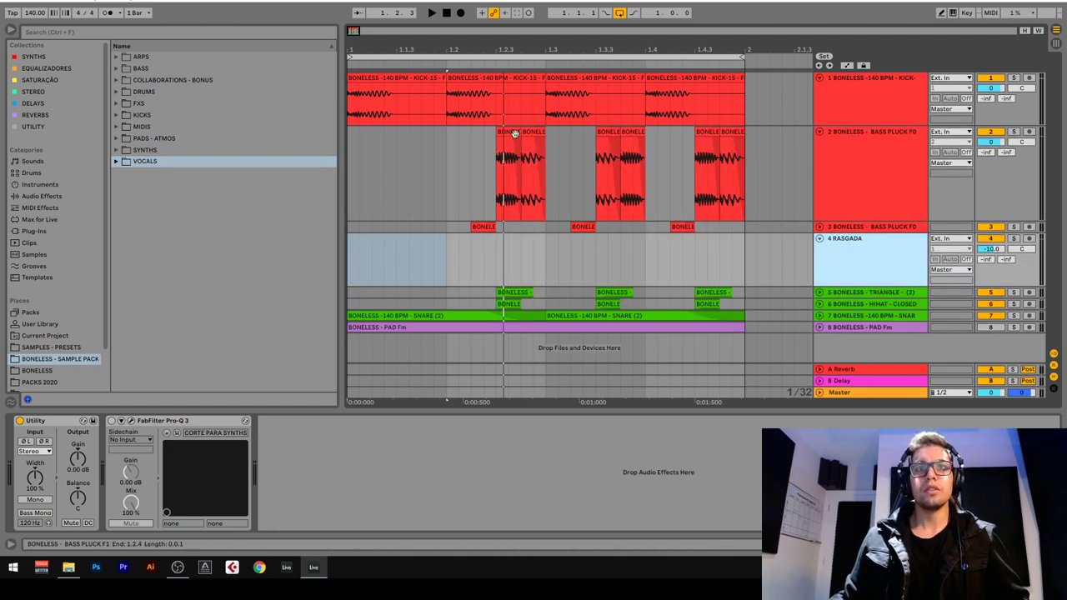
pyautogui.moveTo(515, 133); pyautogui.dragTo(406, 261)
# Solo the RASGADA track and reset its volume to 0 dB.
pyautogui.click(1014, 239)
pyautogui.doubleClick(987, 251)
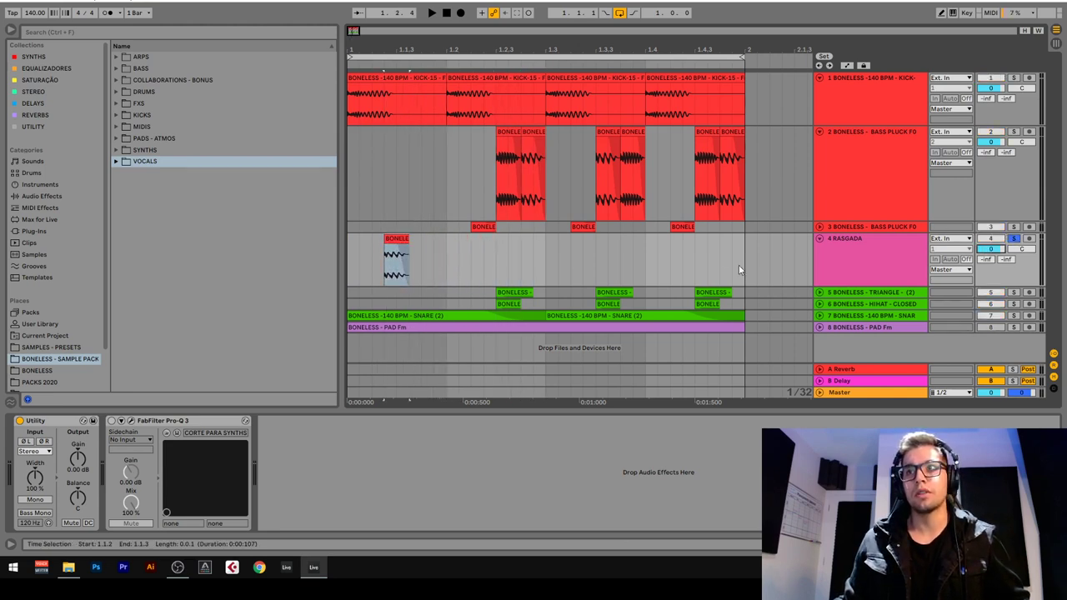
# Trim the RASGADA bass pluck clip to a 1/64-note slice (about 27 ms) and move it to 1.1.1.
pyautogui.click(398, 237)
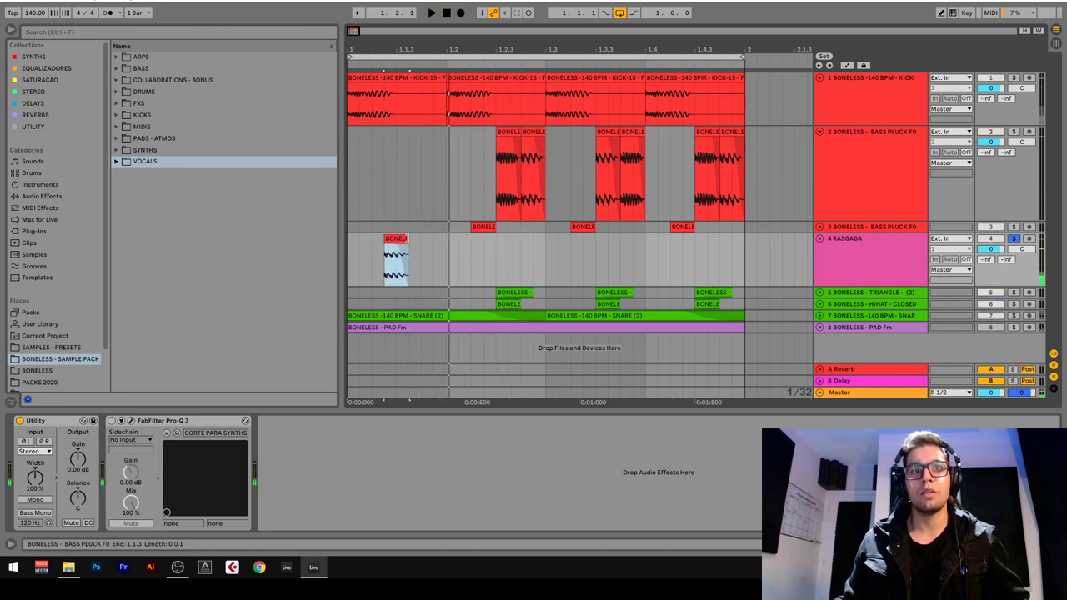
pyautogui.moveTo(408, 239)
pyautogui.mouseDown()
pyautogui.moveTo(485, 239)
pyautogui.moveTo(398, 240)
pyautogui.mouseUp()
pyautogui.moveTo(387, 50); pyautogui.dragTo(468, 163)
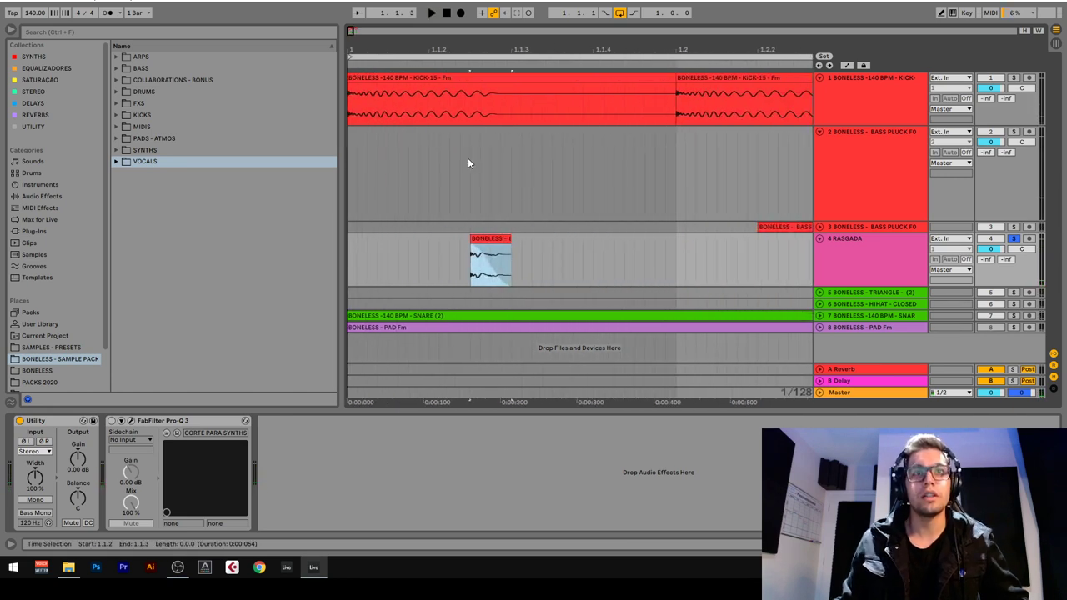
pyautogui.rightClick(412, 257)
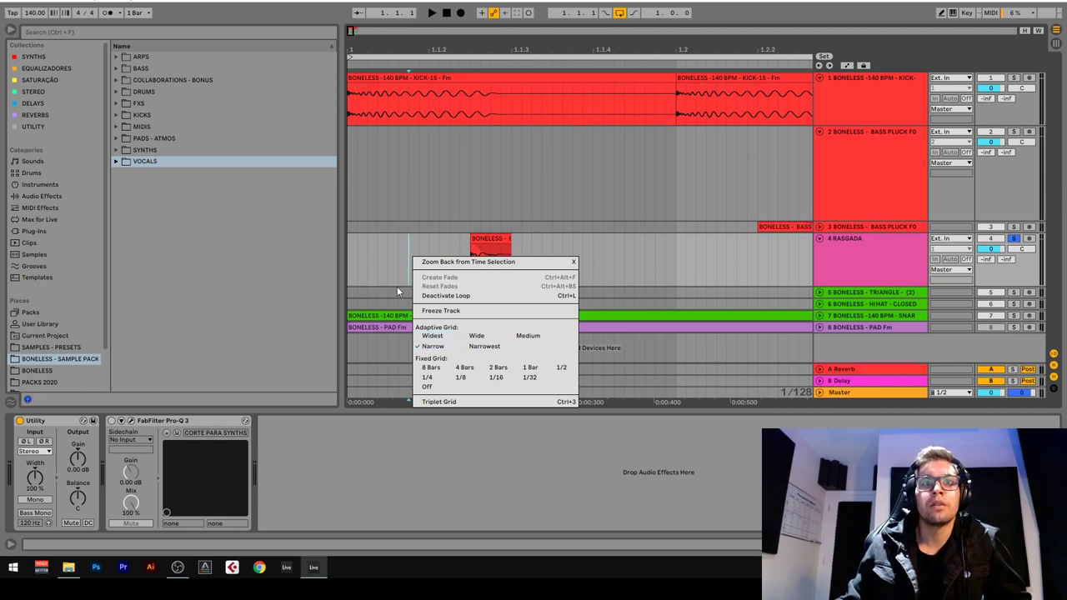
pyautogui.click(397, 288)
pyautogui.moveTo(482, 243); pyautogui.dragTo(364, 239)
pyautogui.press('space')
pyautogui.press('space')
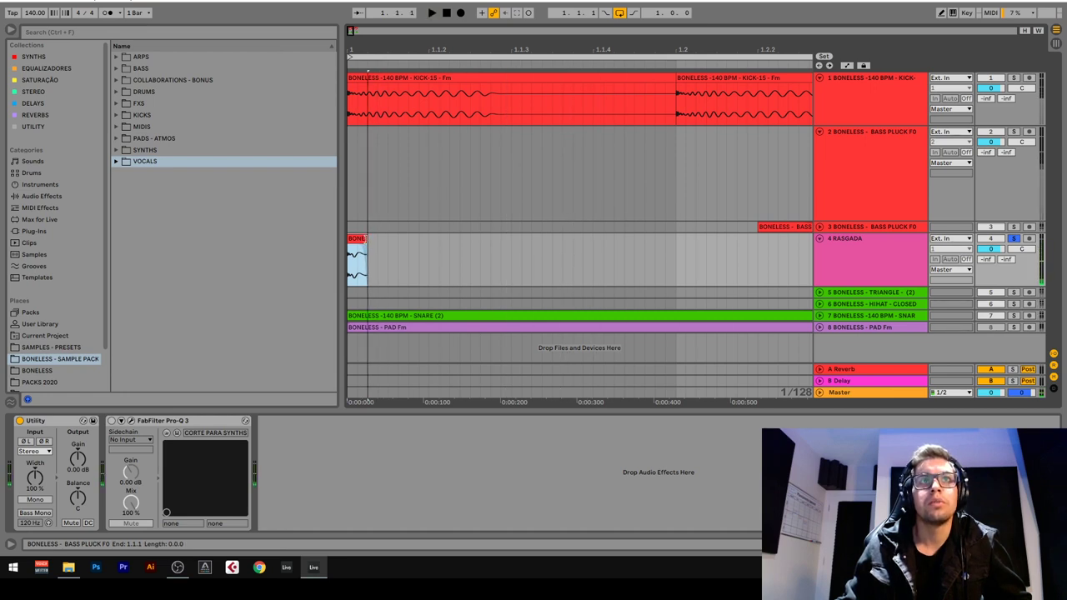
# Duplicate the short bass slice repeatedly until the copies fill the first beat, from 1.1.1 to 1.2.1.
pyautogui.click(360, 238)
pyautogui.hotkey('ctrl', 'd')
pyautogui.hotkey('ctrl', 'd')
pyautogui.hotkey('ctrl', 'd')
pyautogui.hotkey('ctrl', 'd')
pyautogui.hotkey('ctrl', 'd')
pyautogui.hotkey('ctrl', 'd')
pyautogui.hotkey('ctrl', 'd')
pyautogui.hotkey('ctrl', 'd')
pyautogui.hotkey('ctrl', 'd')
pyautogui.hotkey('ctrl', 'd')
pyautogui.hotkey('ctrl', 'd')
pyautogui.hotkey('ctrl', 'd')
pyautogui.hotkey('ctrl', 'd')
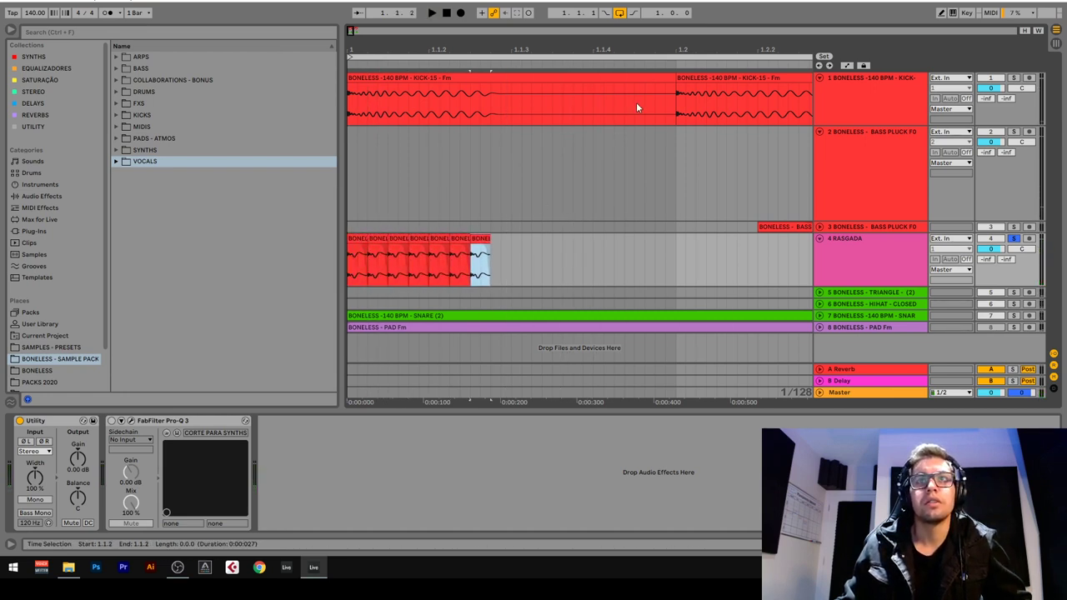
pyautogui.moveTo(610, 50); pyautogui.dragTo(570, 50)
# Loop the first beat around all the repeated slices and play it back.
pyautogui.moveTo(576, 256); pyautogui.dragTo(184, 261)
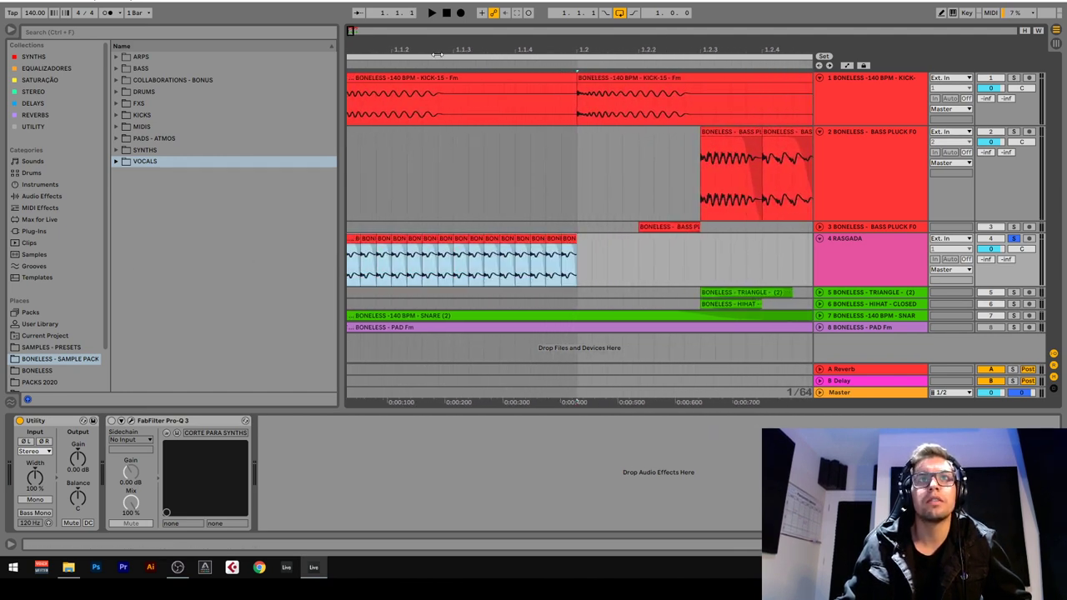
pyautogui.moveTo(441, 47); pyautogui.dragTo(454, 46)
pyautogui.hotkey('ctrl', 'l')
pyautogui.press('space')
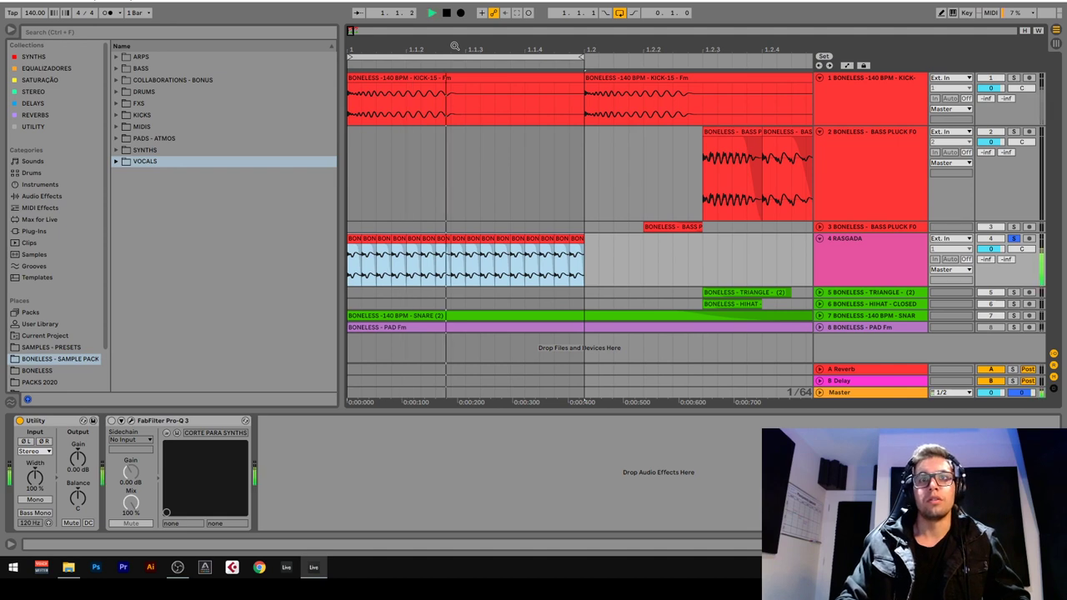
pyautogui.press('space')
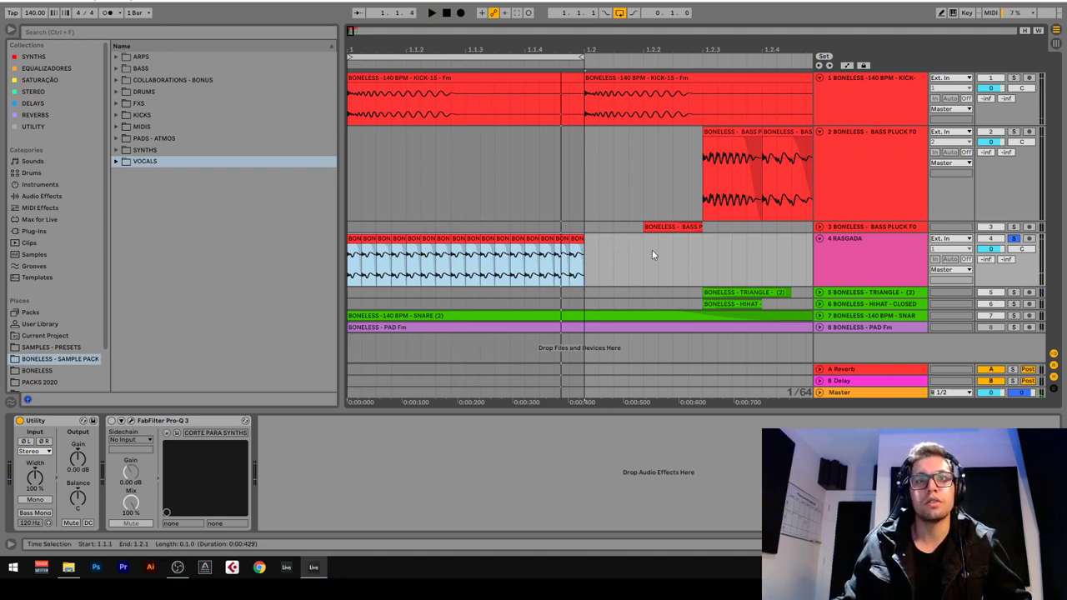
# Consolidate the repeated slices into one clip and give it a curved fade-in reaching full level at about 1.1.3.
pyautogui.click(584, 257)
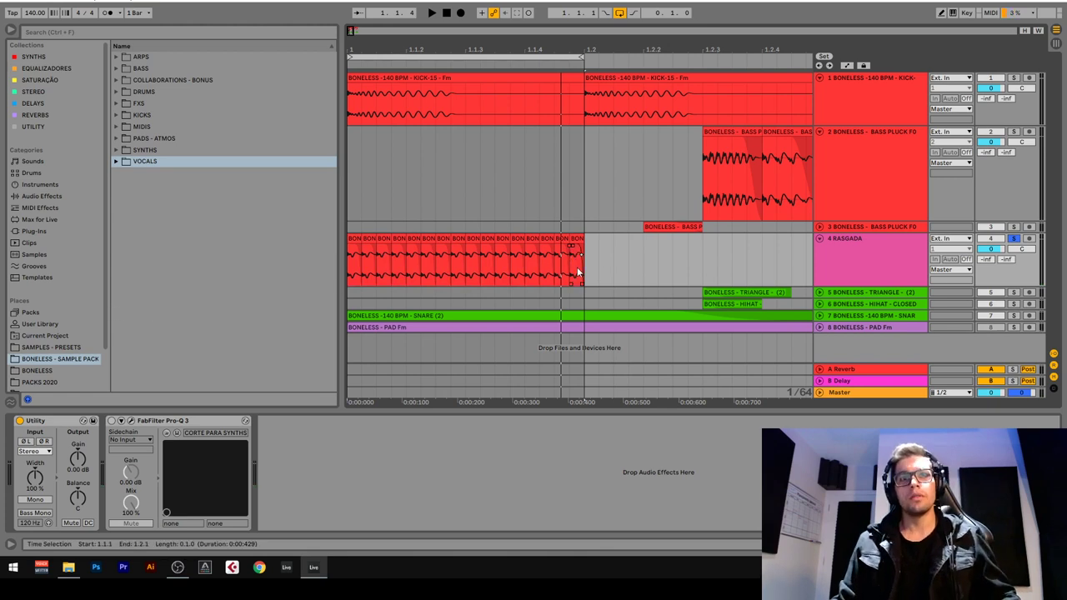
pyautogui.click(579, 274)
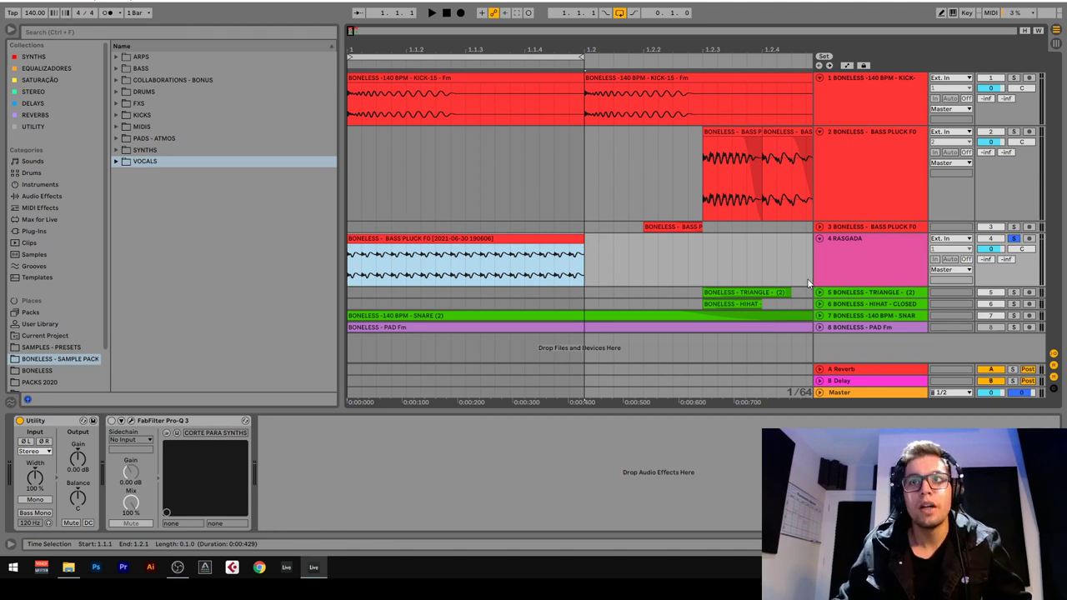
pyautogui.moveTo(350, 253); pyautogui.dragTo(470, 248)
pyautogui.moveTo(405, 266); pyautogui.dragTo(441, 310)
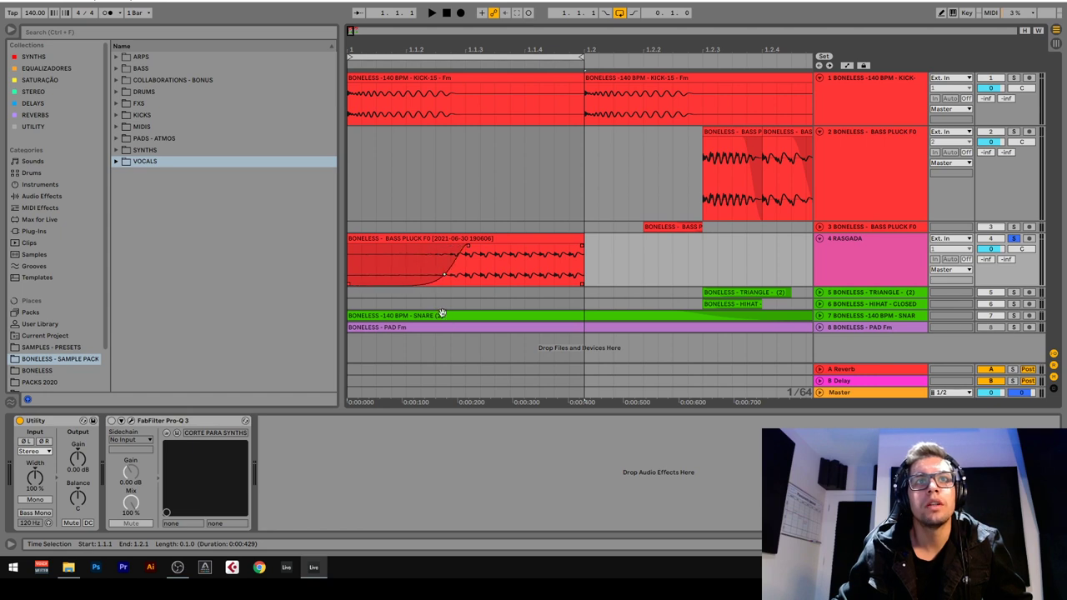
# Fine-tune the curve and length of the RASGADA clip's fade-in so it rises around the end of the kick's waveform.
pyautogui.click(846, 101)
pyautogui.moveTo(470, 96); pyautogui.dragTo(469, 112)
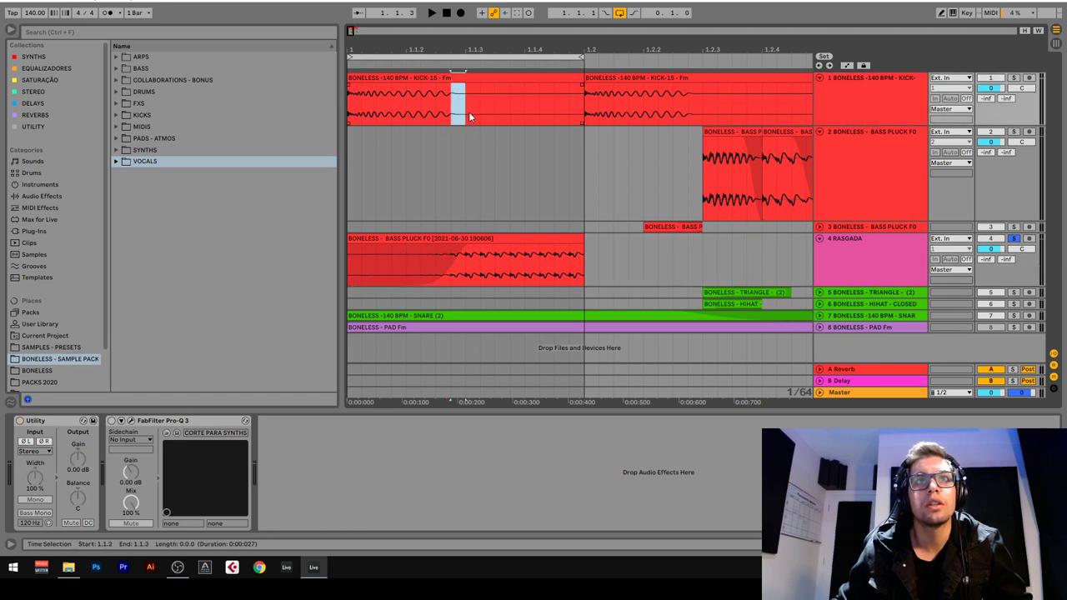
pyautogui.click(446, 276)
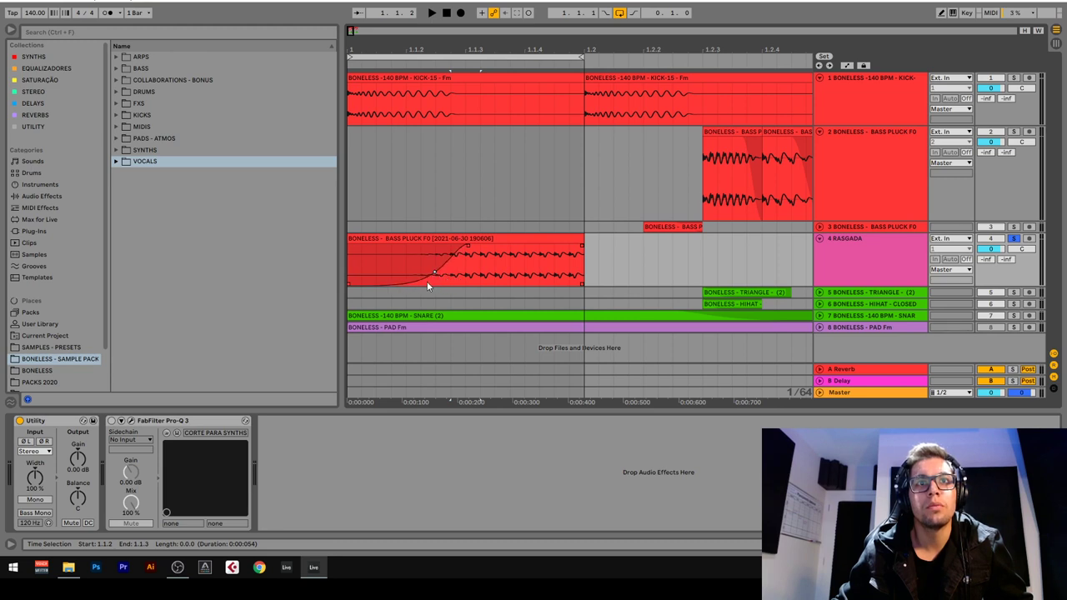
pyautogui.moveTo(427, 281); pyautogui.dragTo(443, 283)
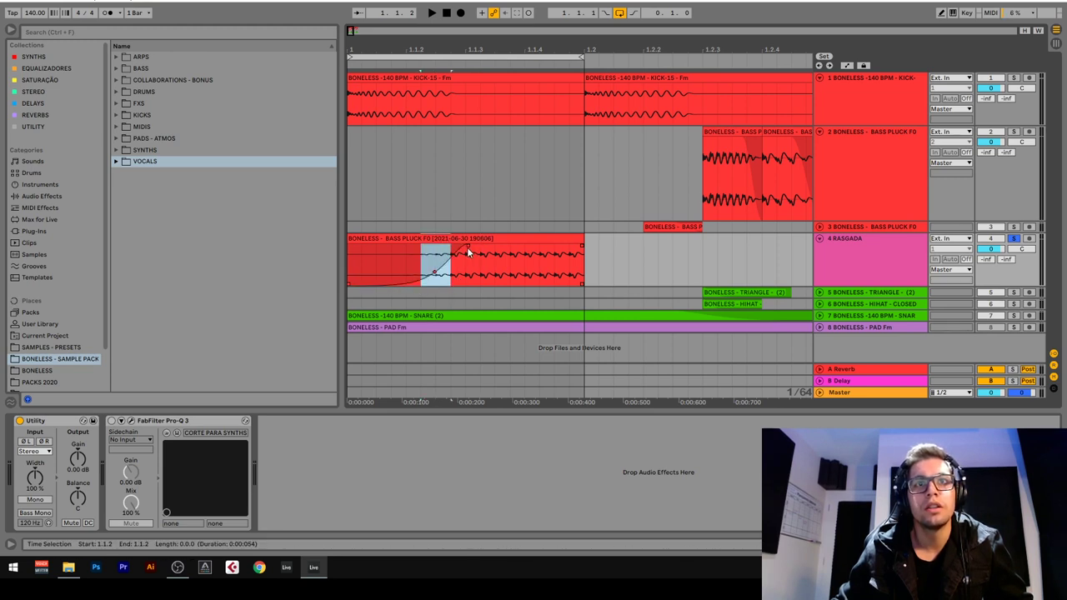
pyautogui.moveTo(467, 247); pyautogui.dragTo(581, 278)
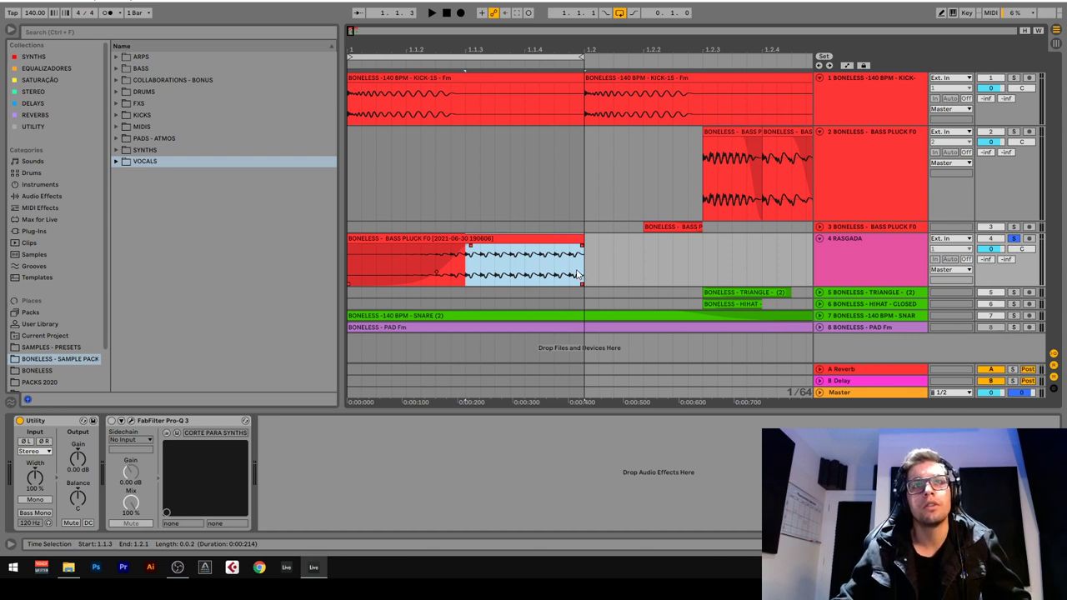
pyautogui.click(471, 239)
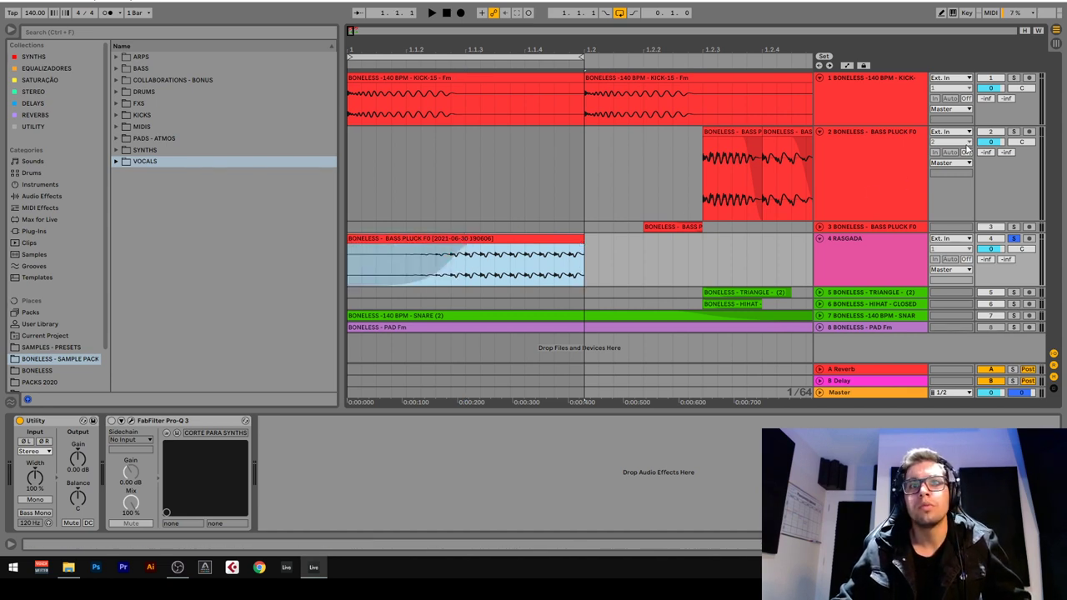
# Solo the kick track together with RASGADA and play the looped beat.
pyautogui.click(1013, 77)
pyautogui.press('space')
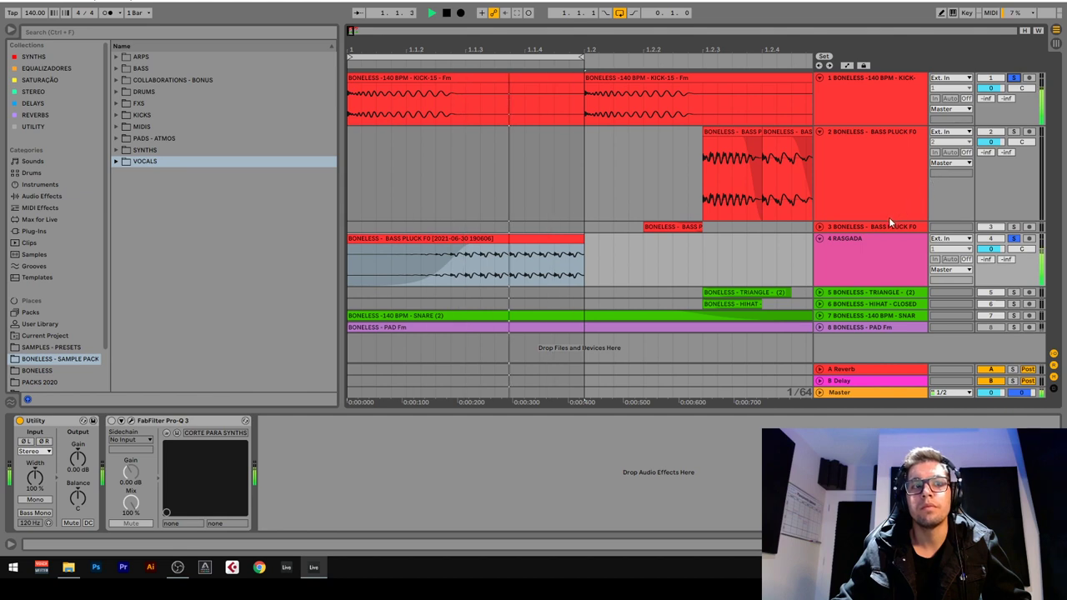
pyautogui.press('space')
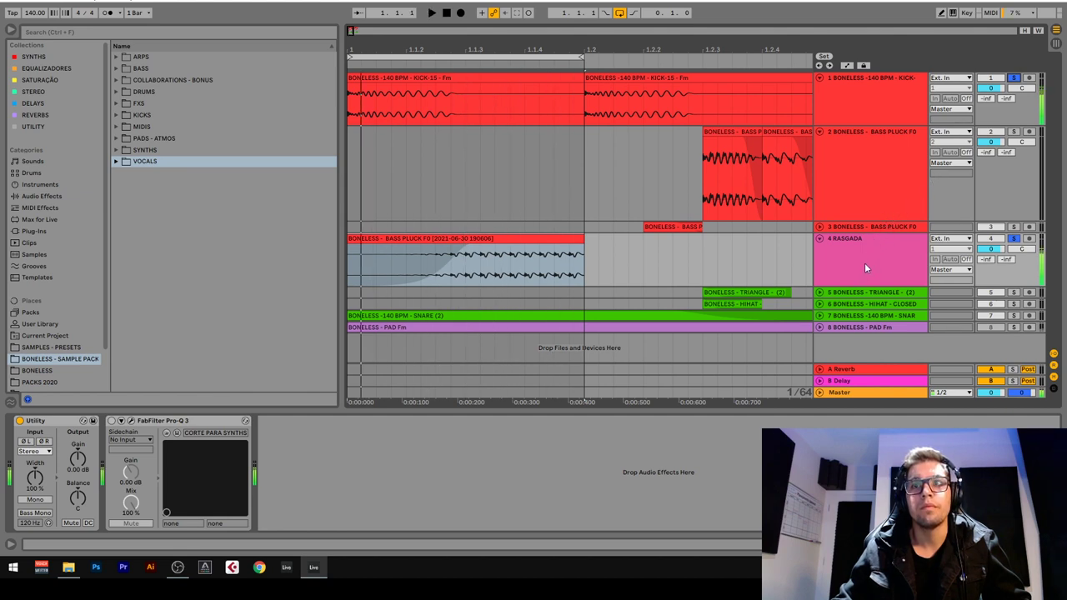
# Enable FabFilter Pro-Q 3 on the RASGADA track and set its low cut to about 112 Hz at 12 dB/oct.
pyautogui.doubleClick(883, 256)
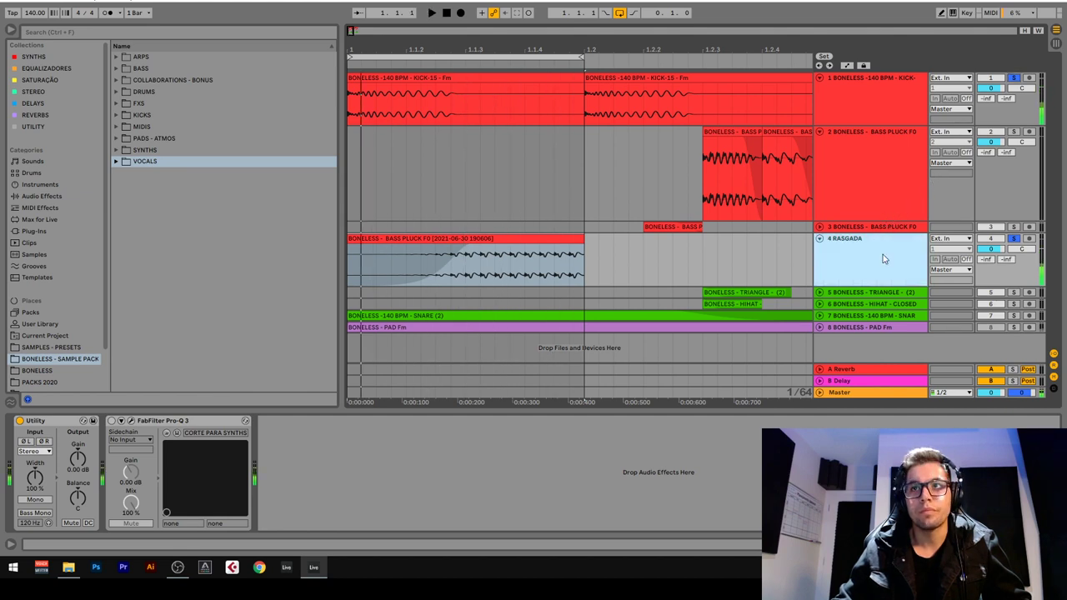
pyautogui.click(111, 421)
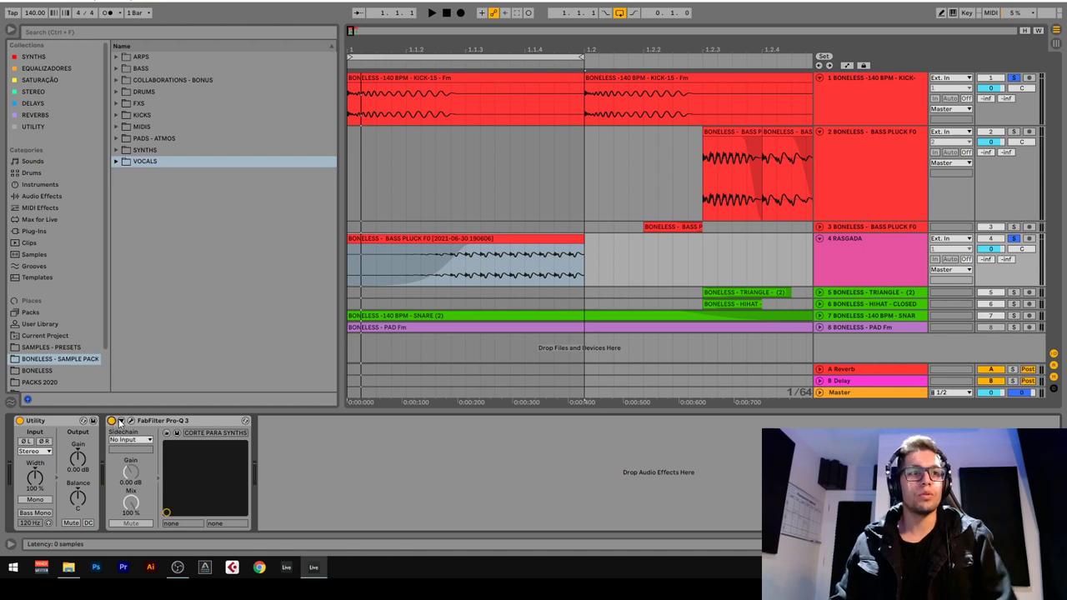
pyautogui.click(131, 421)
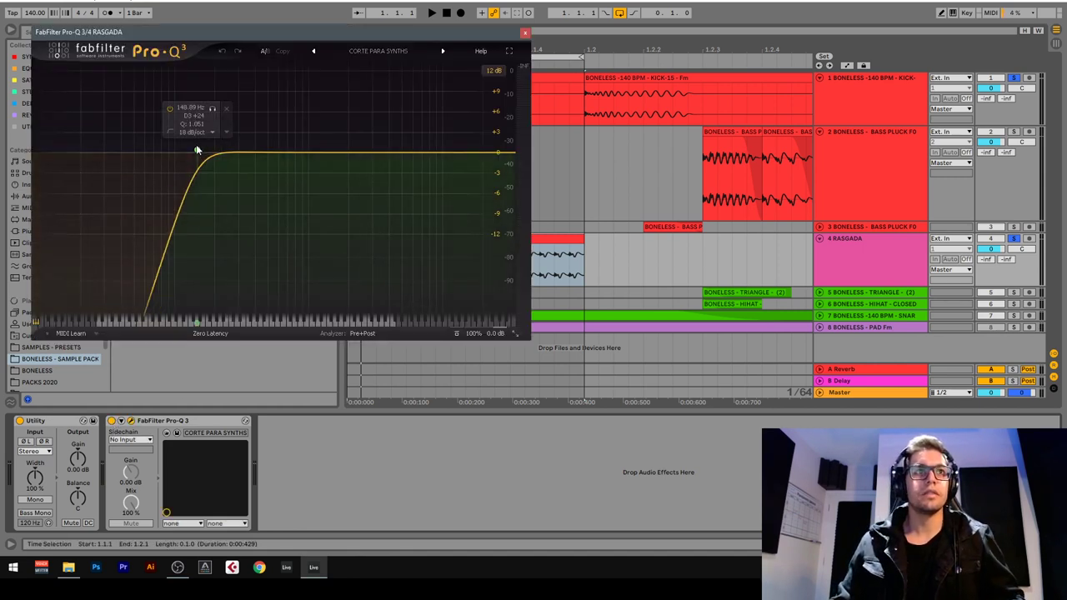
pyautogui.moveTo(197, 150); pyautogui.dragTo(180, 151)
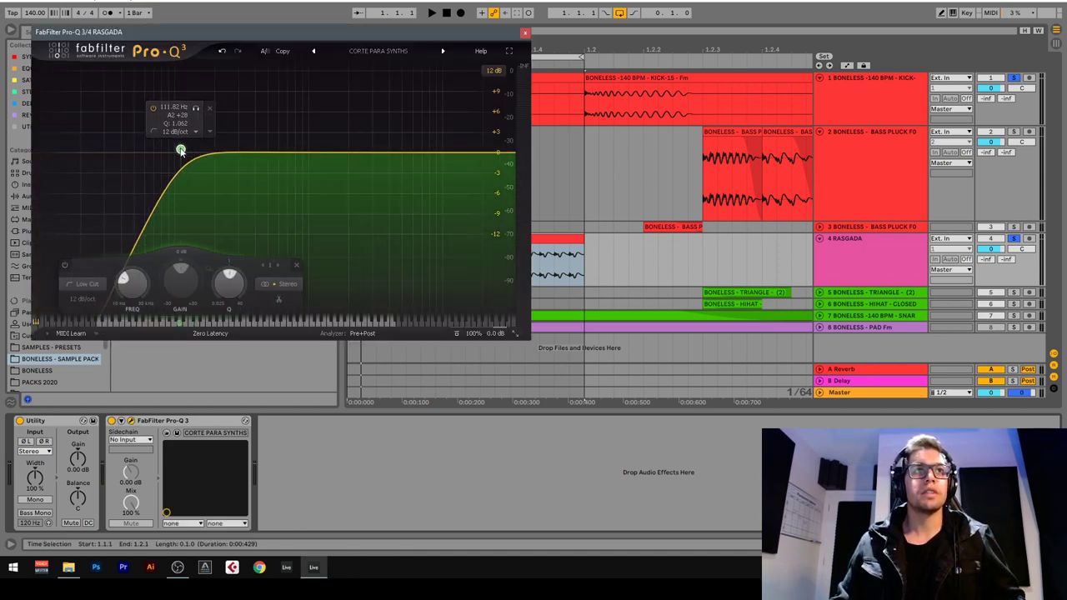
pyautogui.click(526, 34)
pyautogui.moveTo(441, 171); pyautogui.dragTo(260, 180)
pyautogui.moveTo(451, 276); pyautogui.dragTo(345, 281)
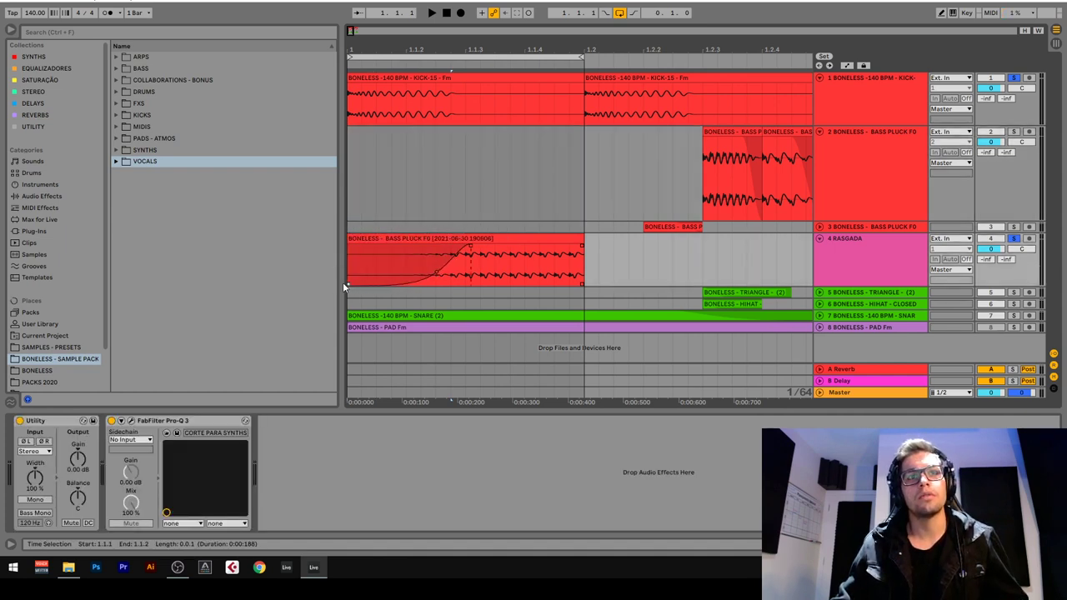
# Loop the beat from 1.2.1 to 1.3.1 and play the bass pluck on track 2 soloed, then with all tracks.
pyautogui.click(889, 271)
pyautogui.moveTo(760, 51); pyautogui.dragTo(441, 50)
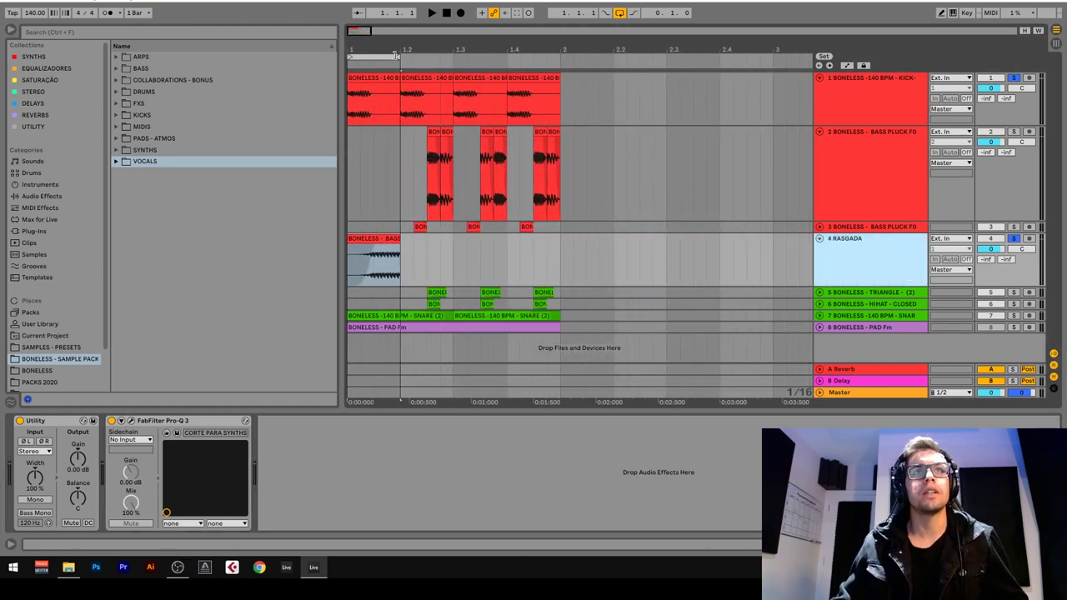
pyautogui.moveTo(405, 157); pyautogui.dragTo(453, 176)
pyautogui.hotkey('ctrl', 'l')
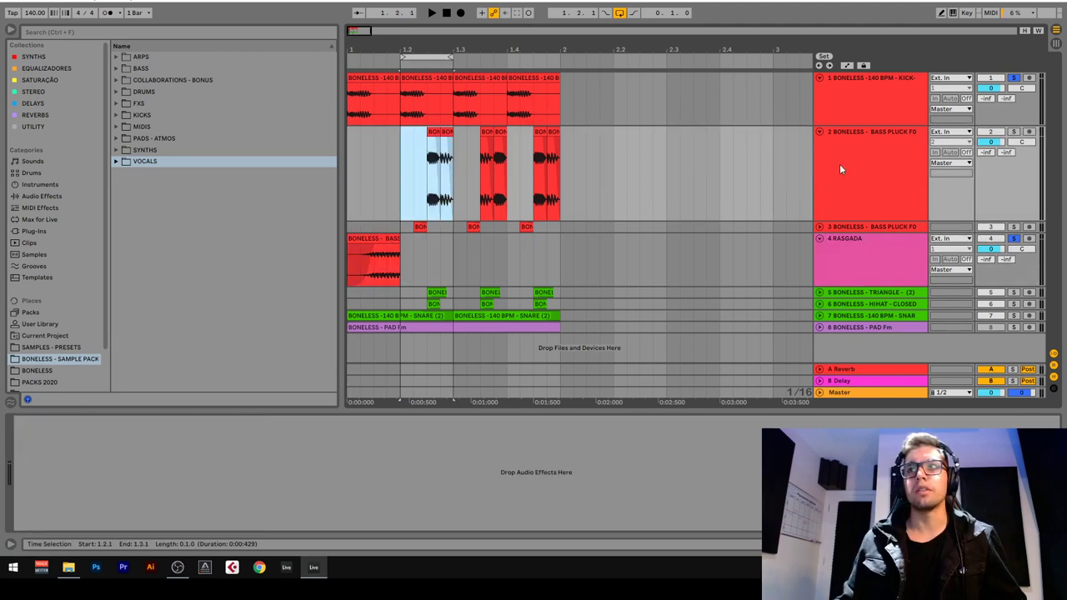
pyautogui.click(1013, 131)
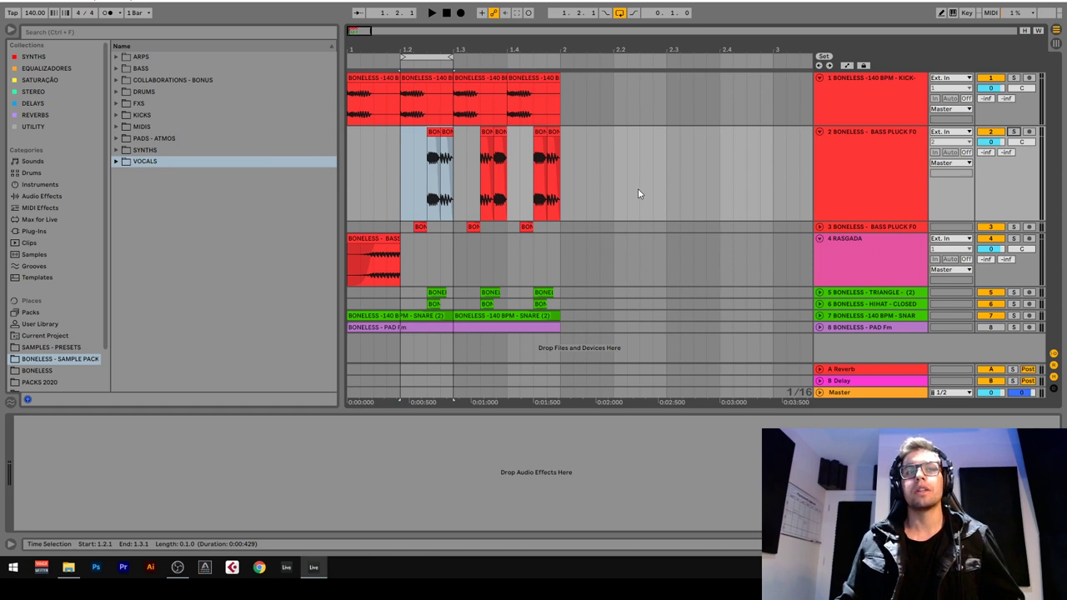
pyautogui.click(1014, 132)
pyautogui.press('space')
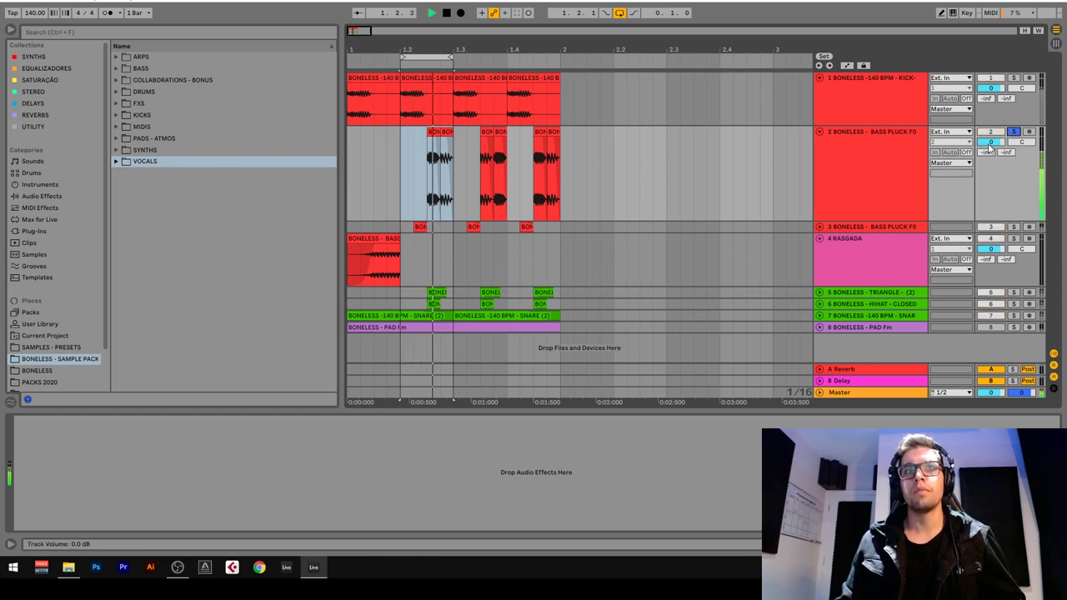
pyautogui.click(1014, 133)
pyautogui.press('space')
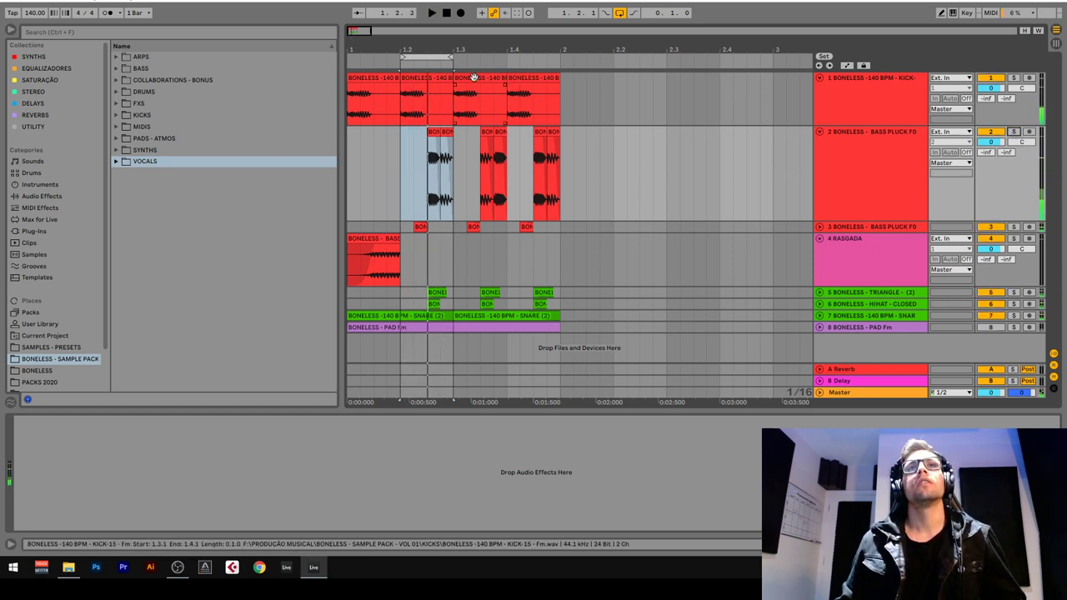
# Extend the loop to the full bar from 1.1.1 to 2.1.1 and play the whole groove.
pyautogui.moveTo(417, 57); pyautogui.dragTo(561, 63)
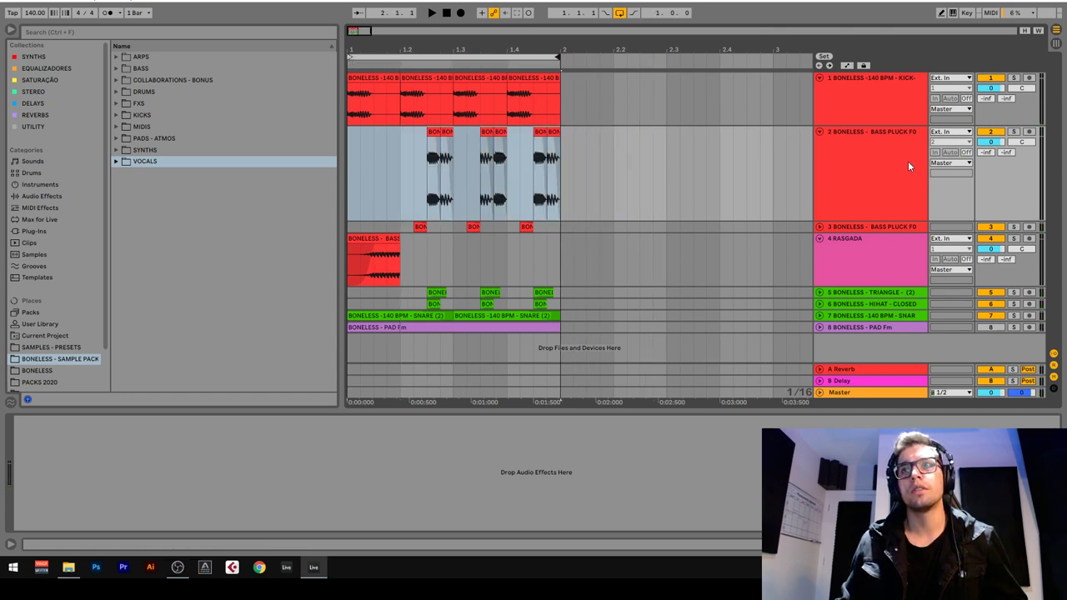
pyautogui.press('space')
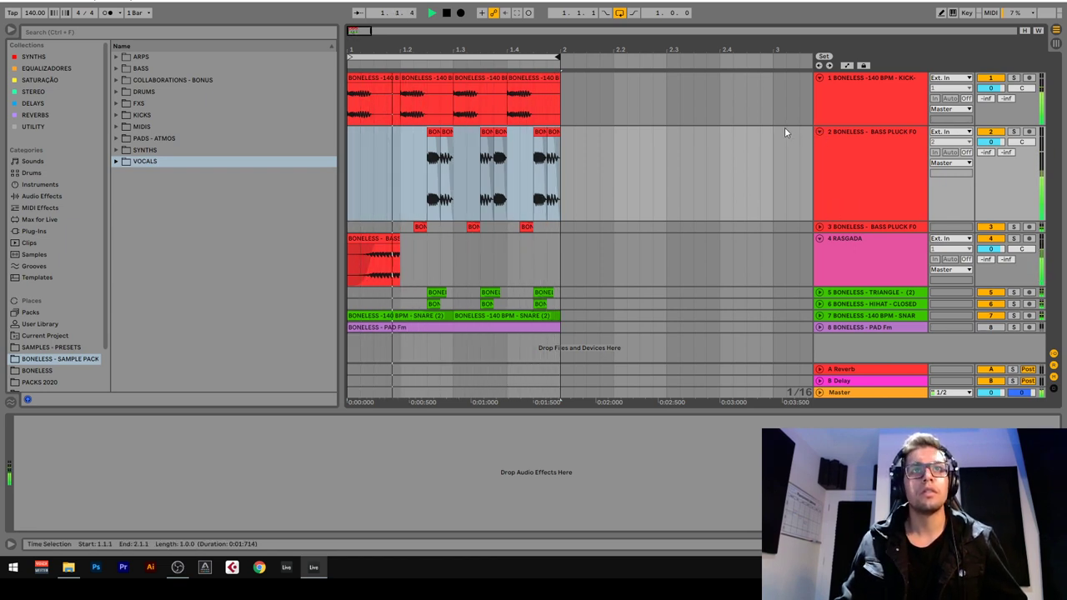
pyautogui.press('space')
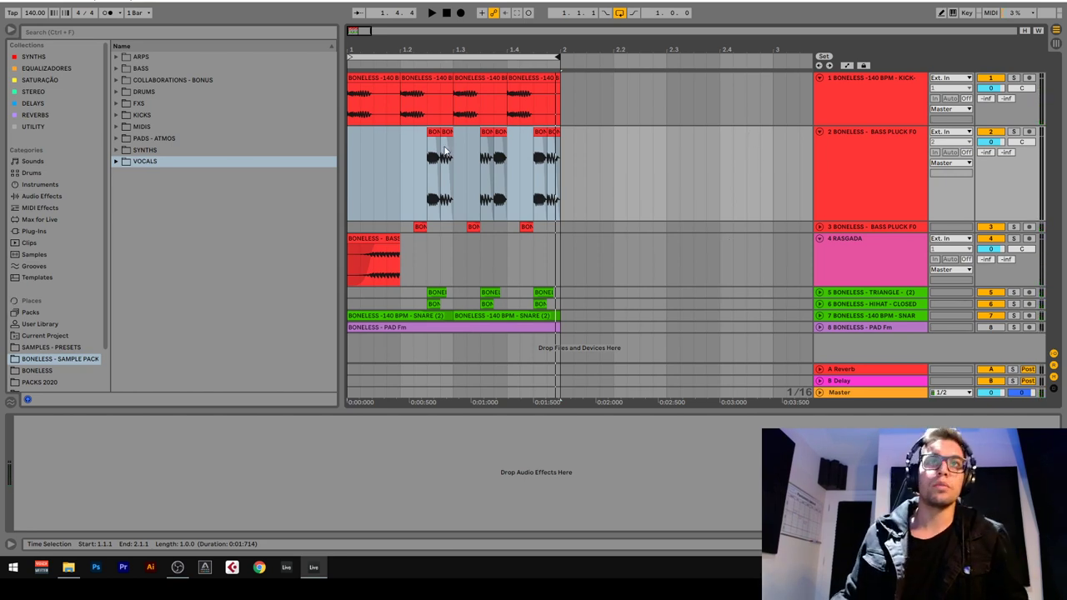
pyautogui.moveTo(447, 42); pyautogui.dragTo(603, 142)
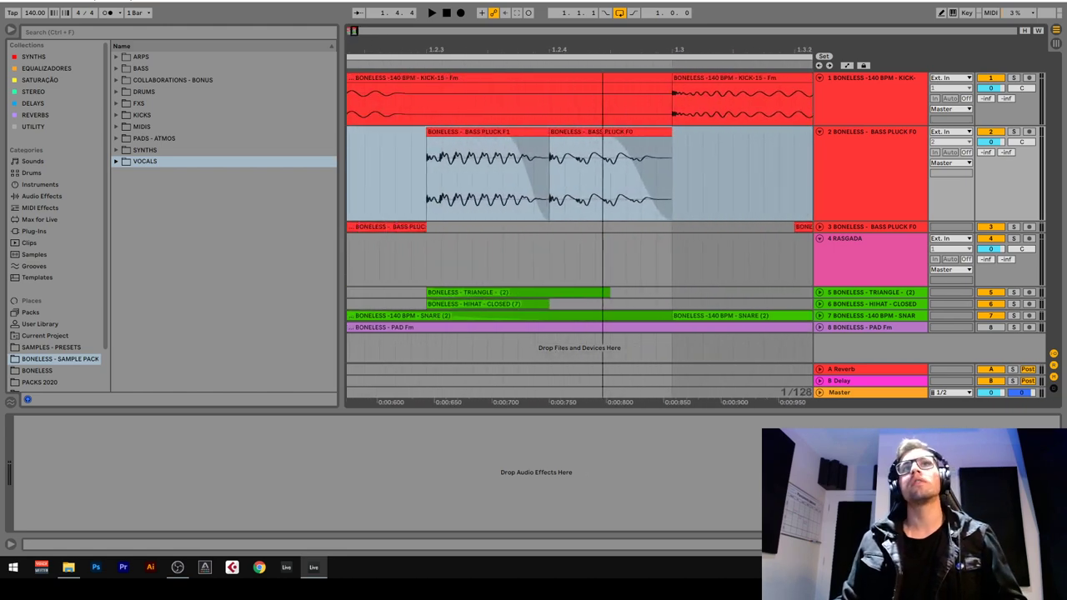
pyautogui.moveTo(590, 51); pyautogui.dragTo(590, 17)
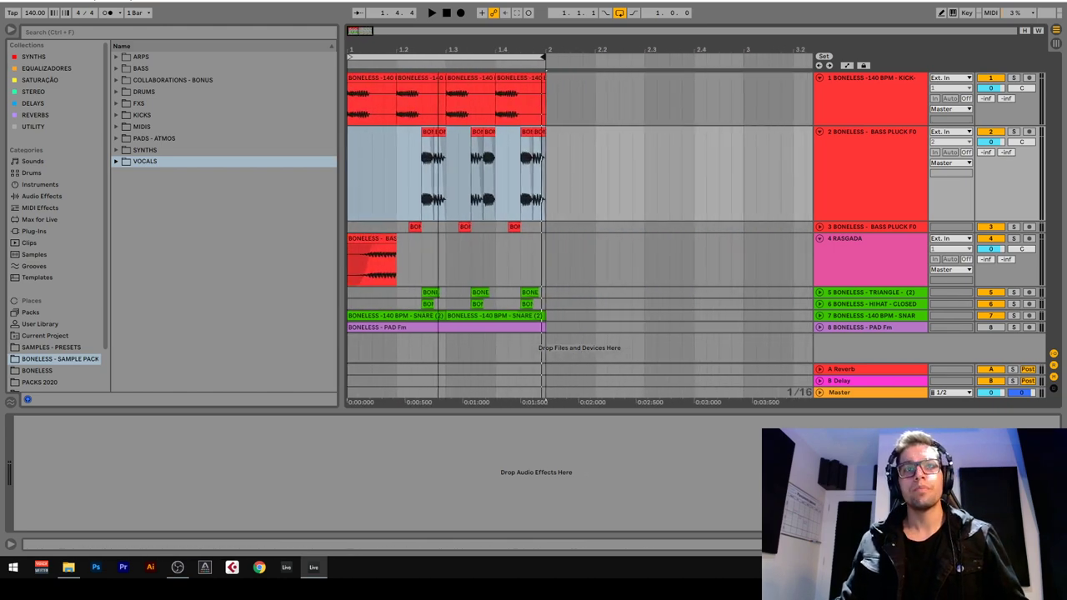
pyautogui.moveTo(438, 46); pyautogui.dragTo(447, 50)
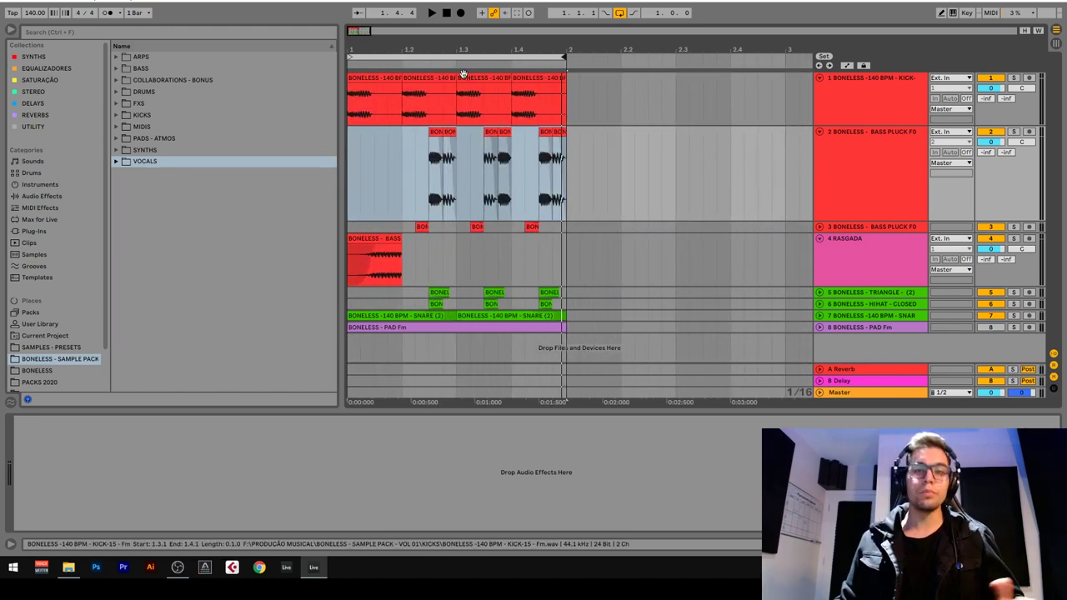
pyautogui.moveTo(568, 172); pyautogui.dragTo(512, 171)
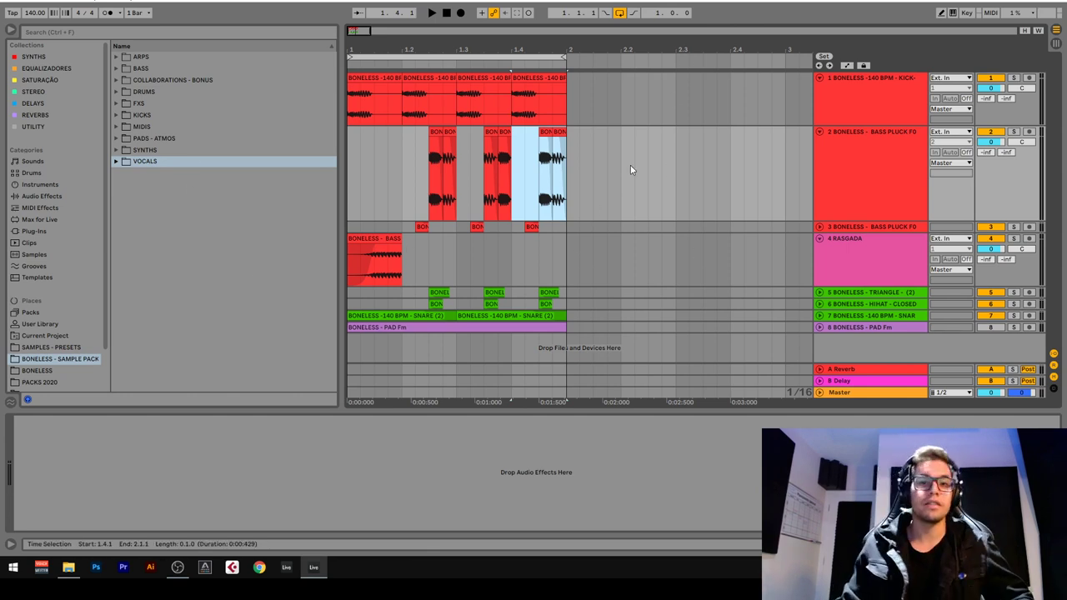
pyautogui.click(400, 262)
pyautogui.click(396, 182)
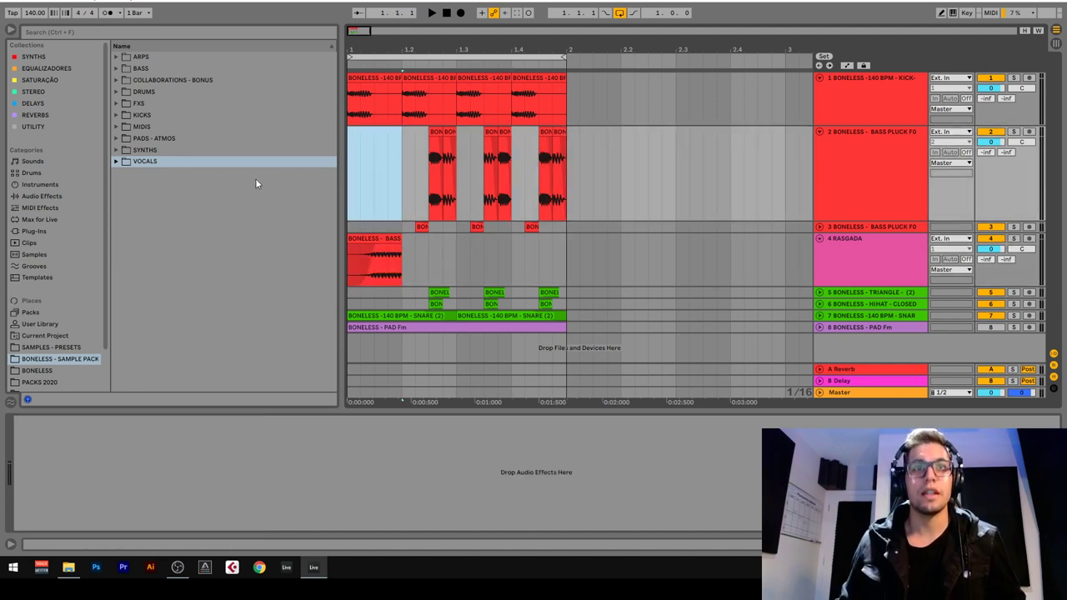
# Search the plug-ins for DECA and load SoundToys Decapitator after FabFilter Pro-Q 3 on the RASGADA track.
pyautogui.click(871, 240)
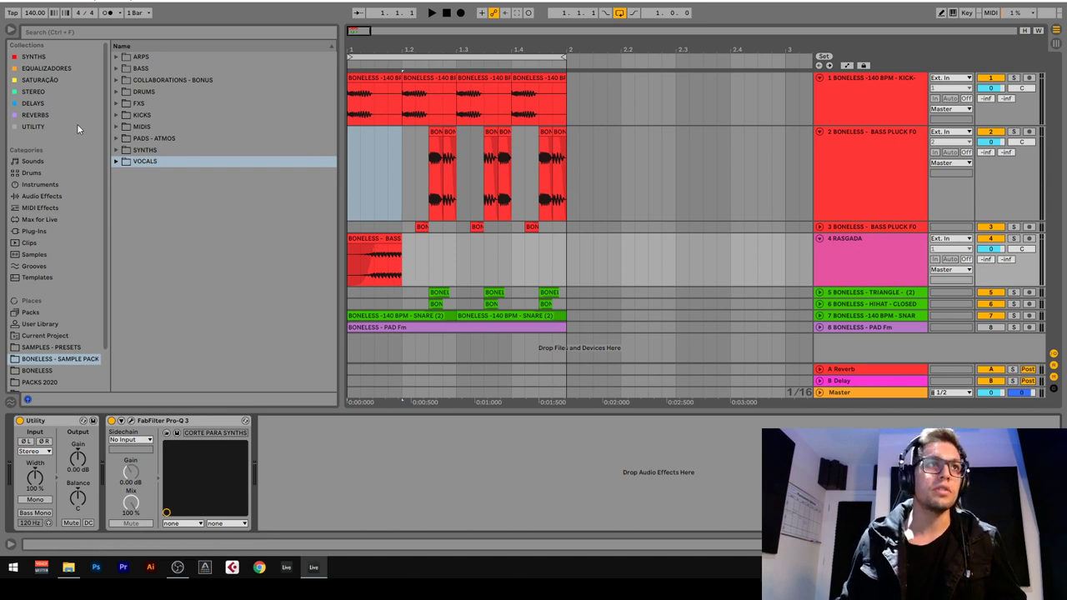
pyautogui.click(74, 33)
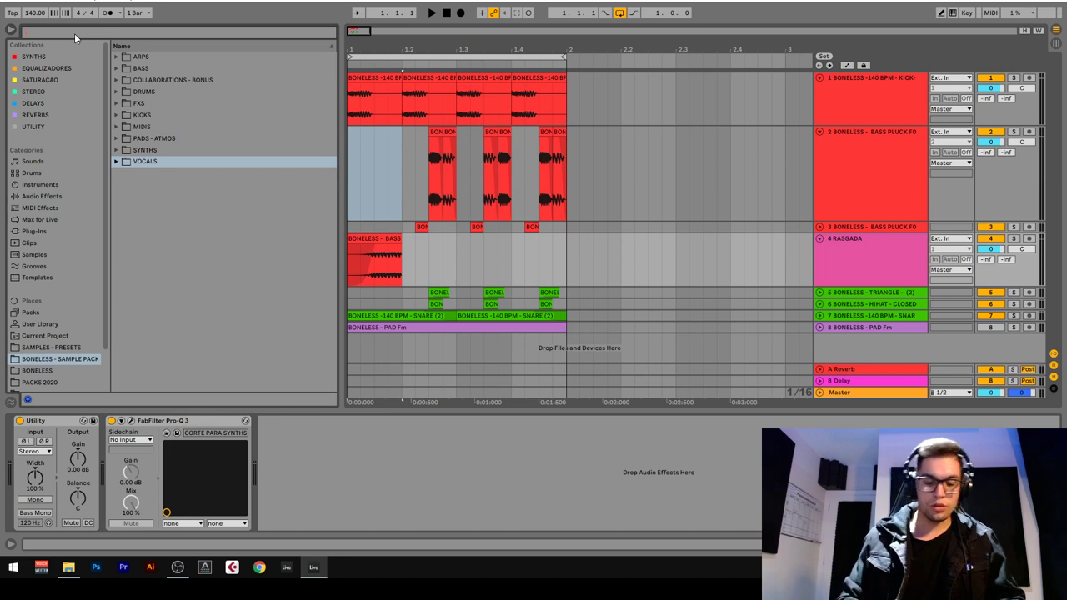
pyautogui.write('DECA')
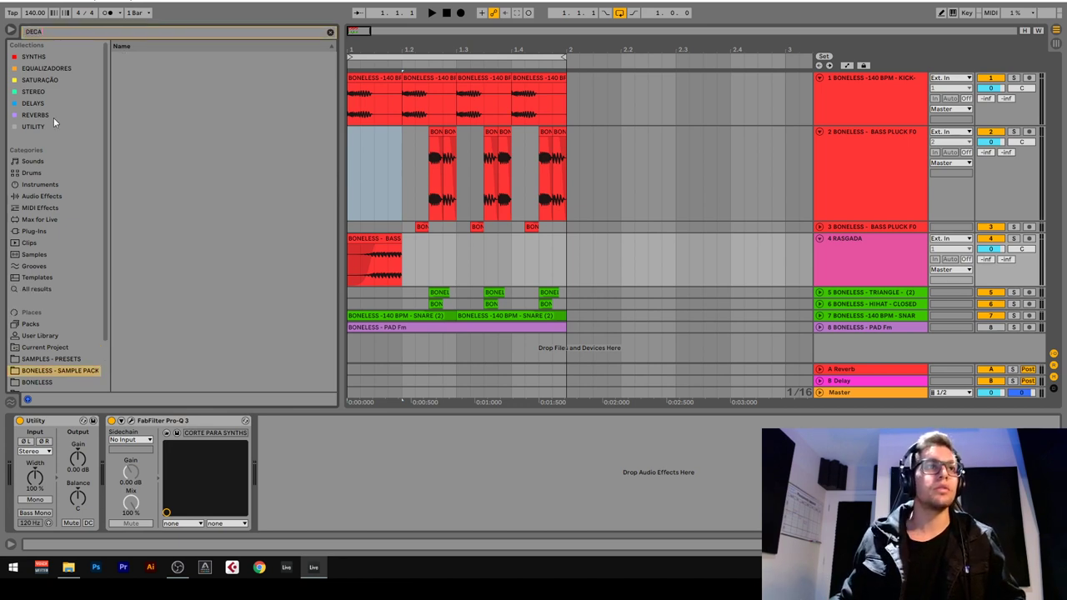
pyautogui.click(42, 231)
pyautogui.click(116, 58)
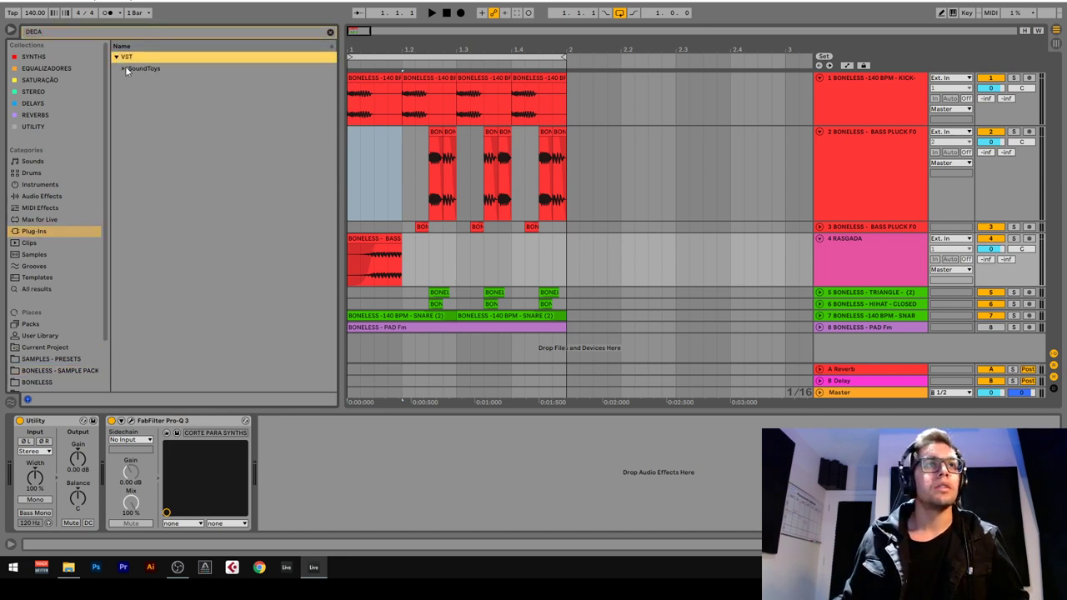
pyautogui.click(125, 67)
pyautogui.click(127, 80)
pyautogui.moveTo(159, 92); pyautogui.dragTo(264, 473)
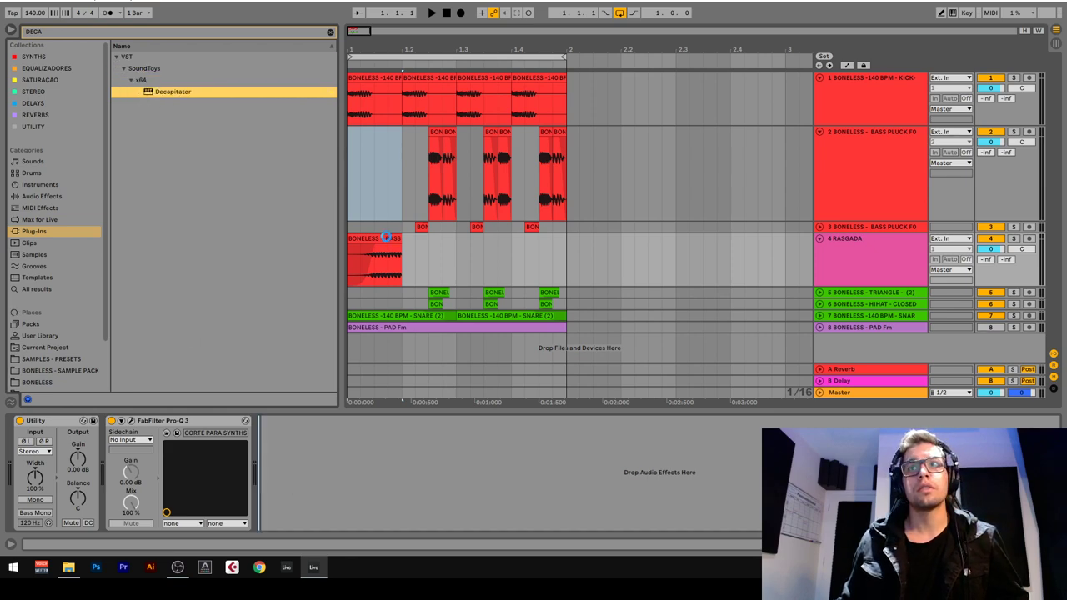
pyautogui.moveTo(386, 237); pyautogui.dragTo(386, 238)
# Choose Decapitator's Beefy preset while playing the soloed RASGADA track in a loop from 1.1.1 to 1.3.1.
pyautogui.moveTo(430, 50); pyautogui.dragTo(581, 463)
pyautogui.moveTo(464, 257); pyautogui.dragTo(333, 258)
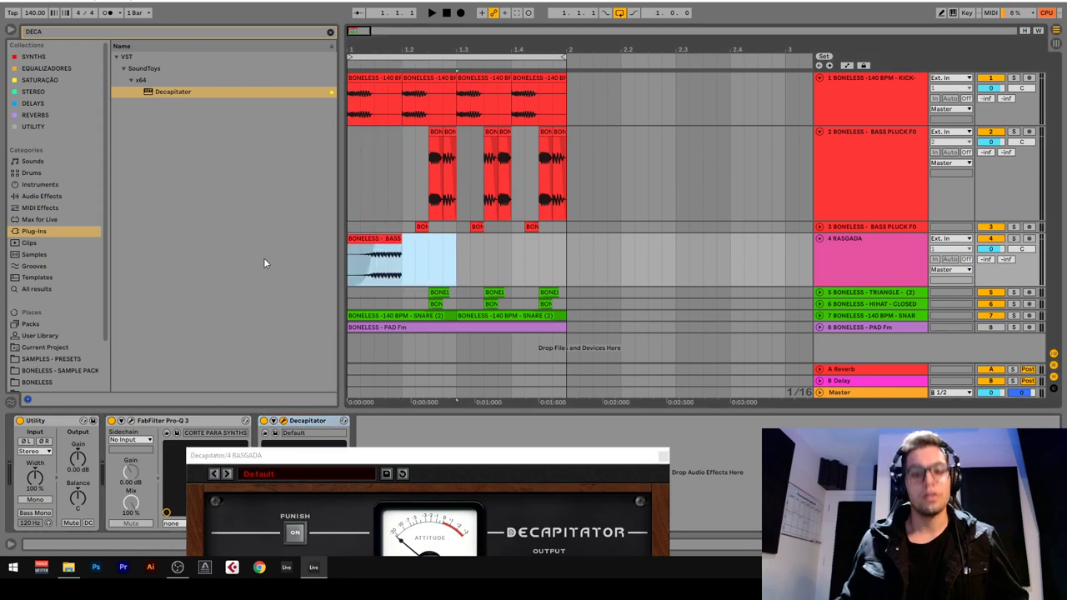
pyautogui.hotkey('ctrl', 'l')
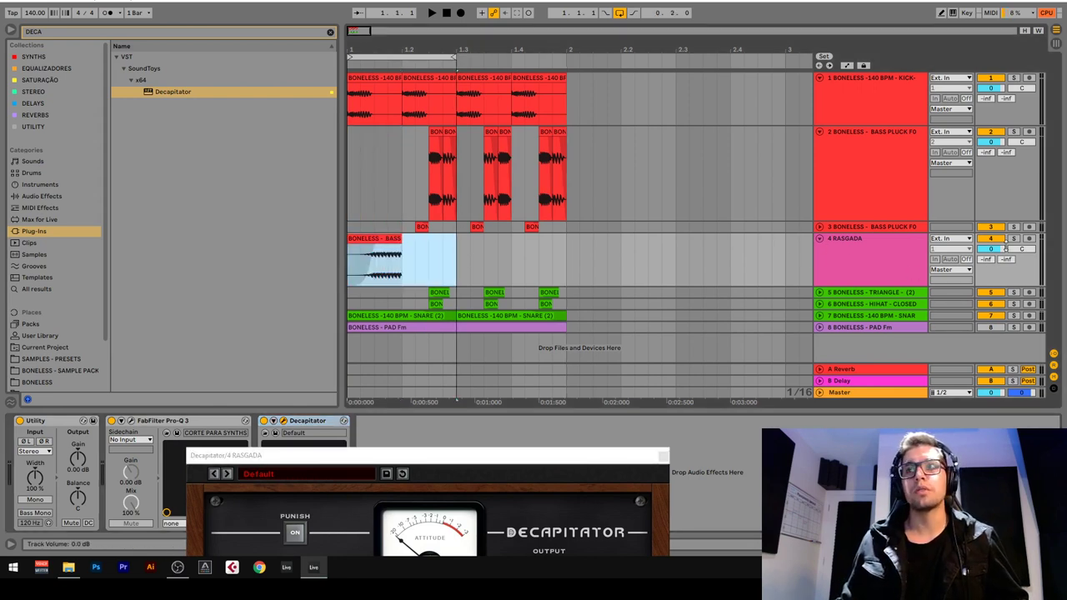
pyautogui.press('s')
pyautogui.moveTo(499, 454); pyautogui.dragTo(564, 190)
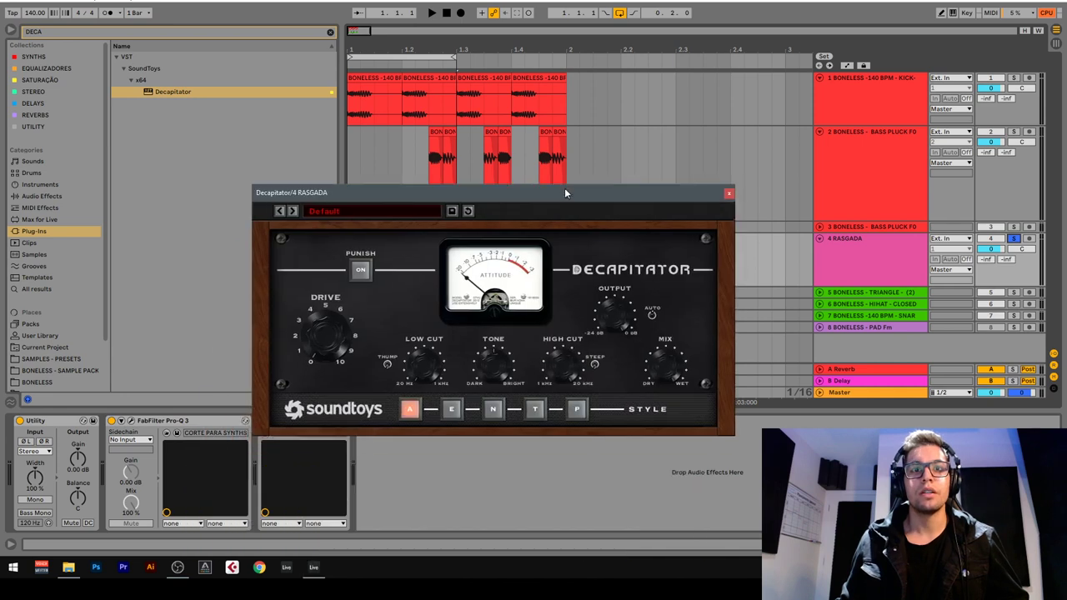
pyautogui.press('space')
pyautogui.click(293, 209)
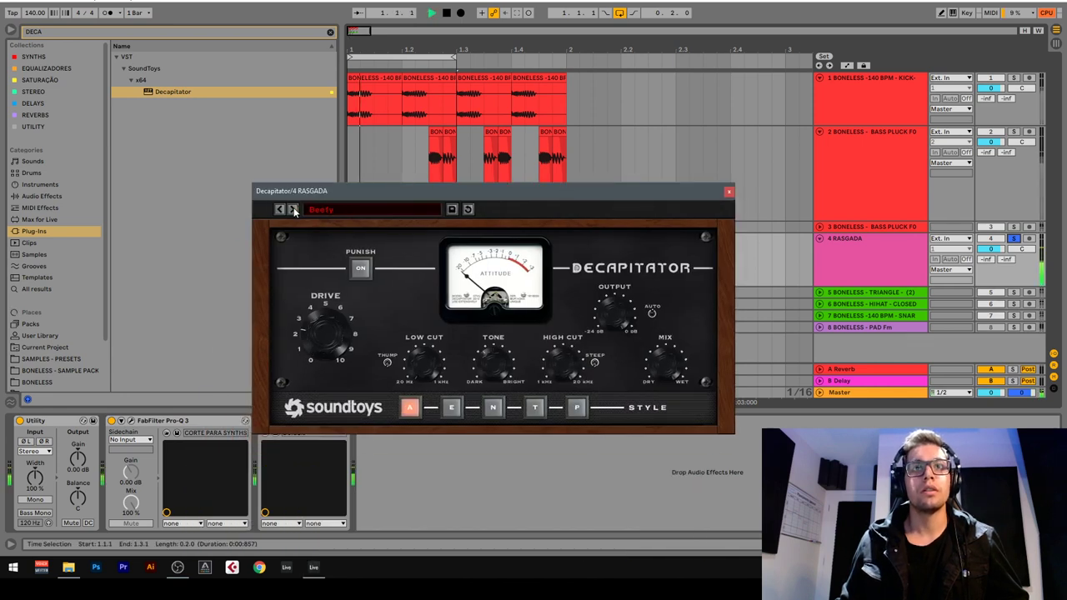
pyautogui.click(653, 379)
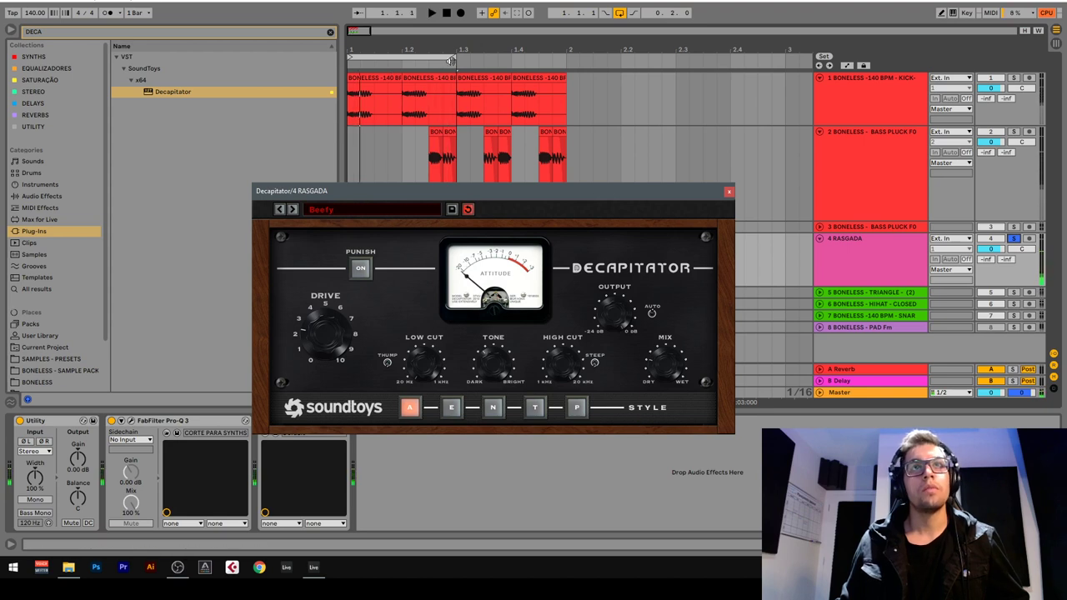
pyautogui.press('space')
# Extend the loop to the full bar, set RASGADA's volume to -5.6 dB and play it unsoloed with the other tracks.
pyautogui.moveTo(455, 58); pyautogui.dragTo(566, 58)
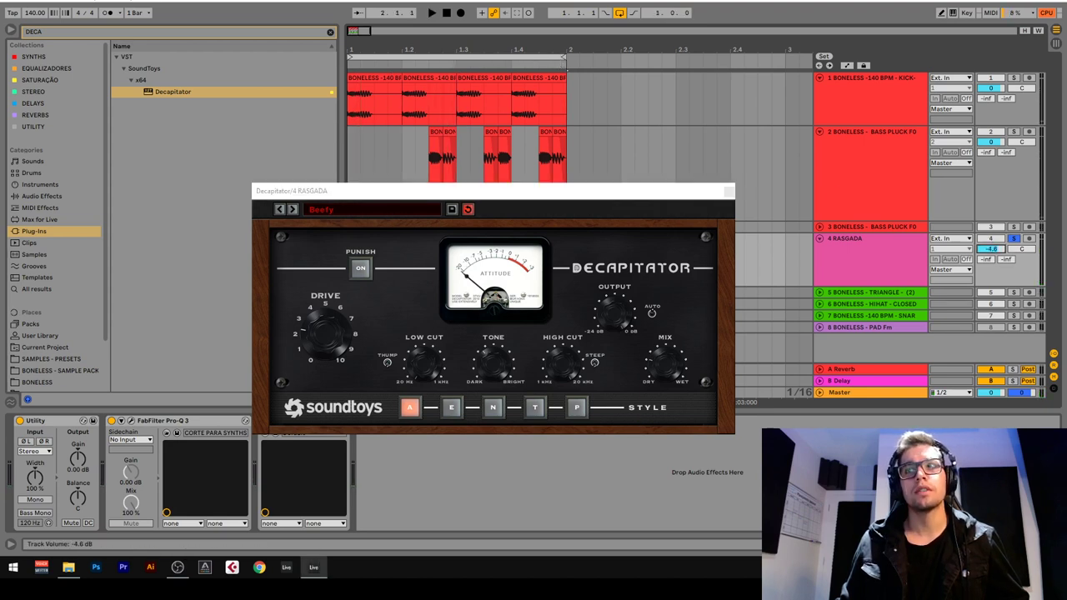
pyautogui.press('space')
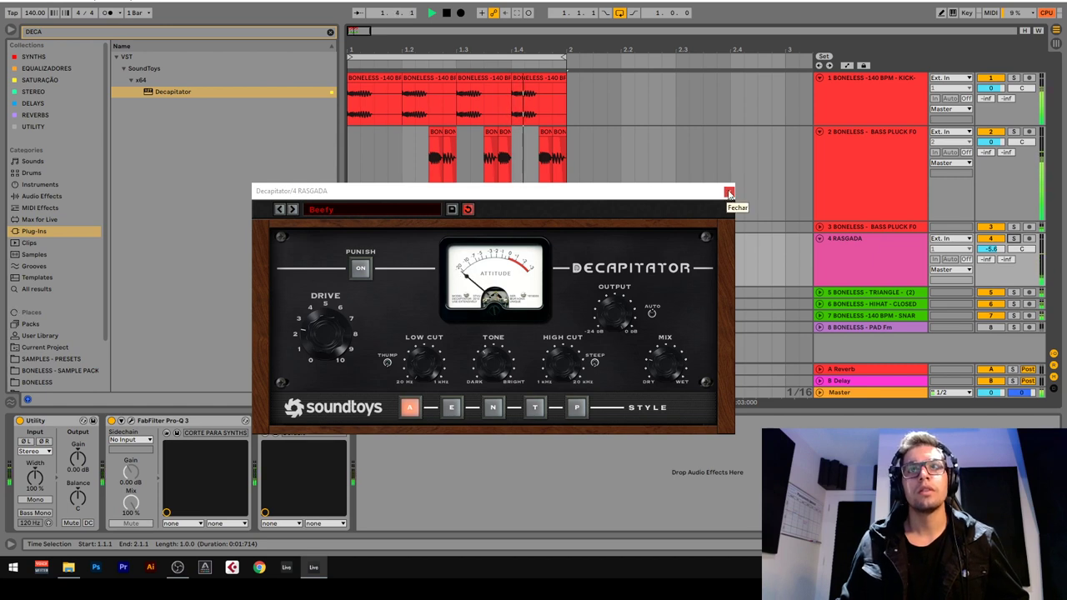
pyautogui.click(728, 194)
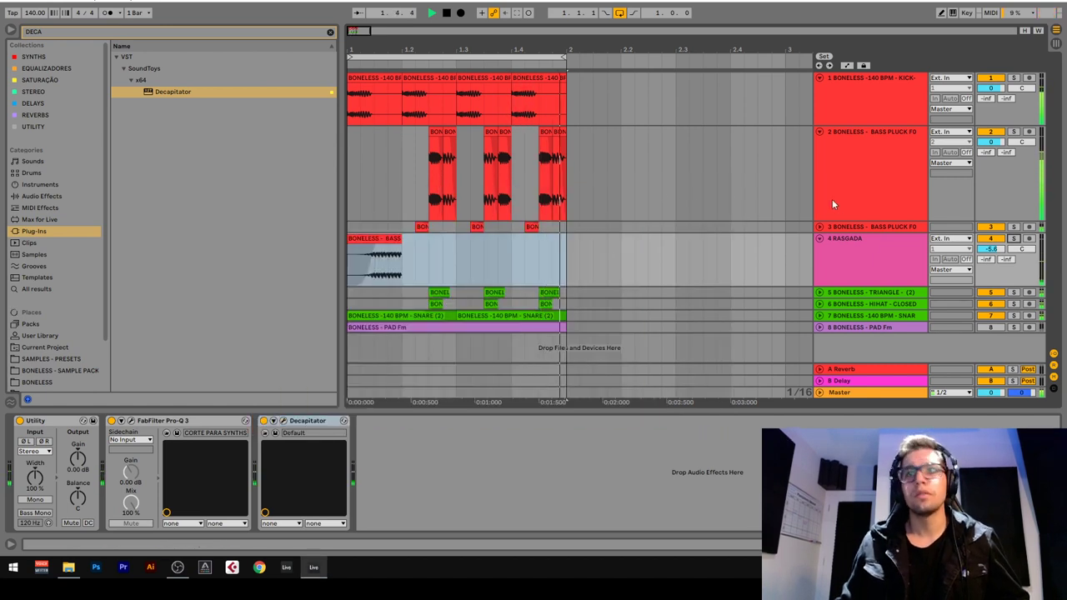
# Stop playback and collapse the kick, first bass pluck and RASGADA tracks in the arrangement.
pyautogui.click(818, 132)
pyautogui.press('space')
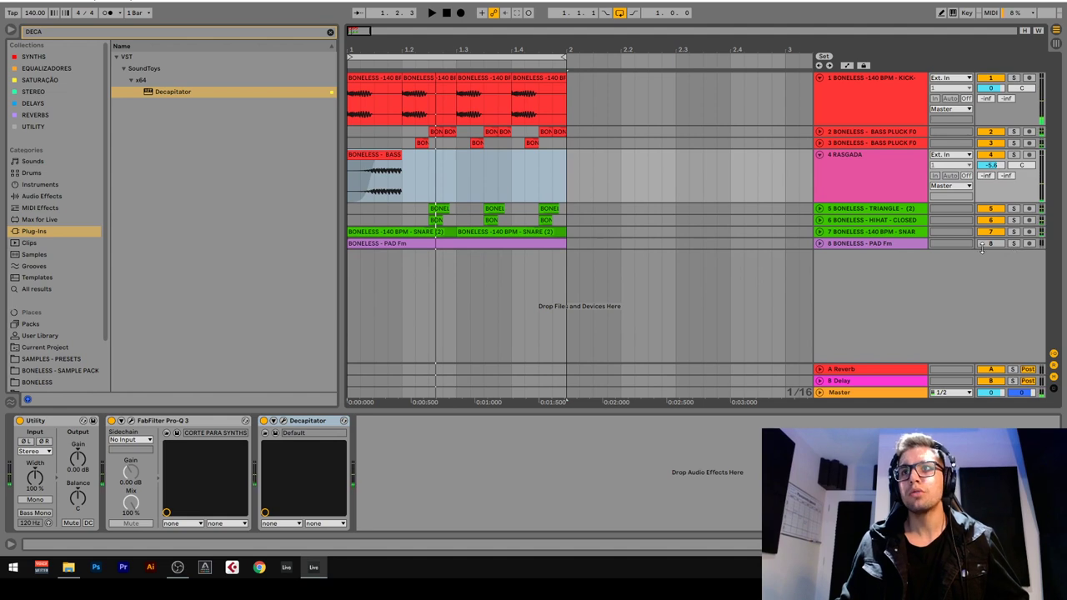
pyautogui.click(818, 78)
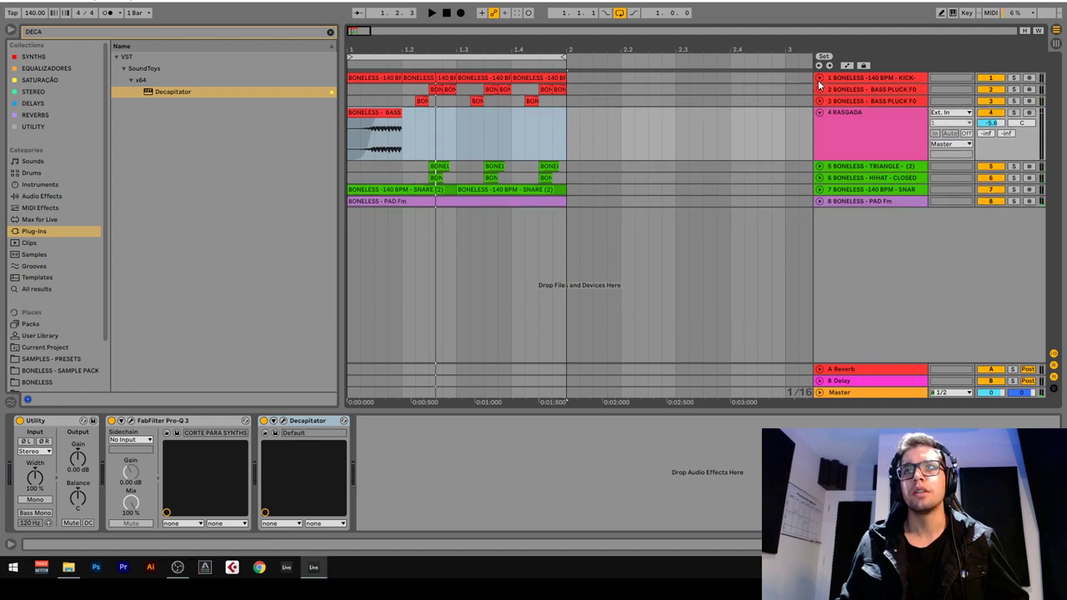
pyautogui.click(818, 113)
# Duplicate the first bar of tracks 1 to 7 until it fills four bars, and loop all four bars.
pyautogui.moveTo(570, 77); pyautogui.dragTo(313, 148)
pyautogui.hotkey('ctrl', 'd')
pyautogui.moveTo(495, 48)
pyautogui.mouseDown()
pyautogui.moveTo(374, 50)
pyautogui.moveTo(503, 50)
pyautogui.mouseUp()
pyautogui.hotkey('ctrl', 'd')
pyautogui.hotkey('ctrl', 'd')
# Expand the PAD Fm track and duplicate its one-bar clip to fill the four bars.
pyautogui.click(376, 159)
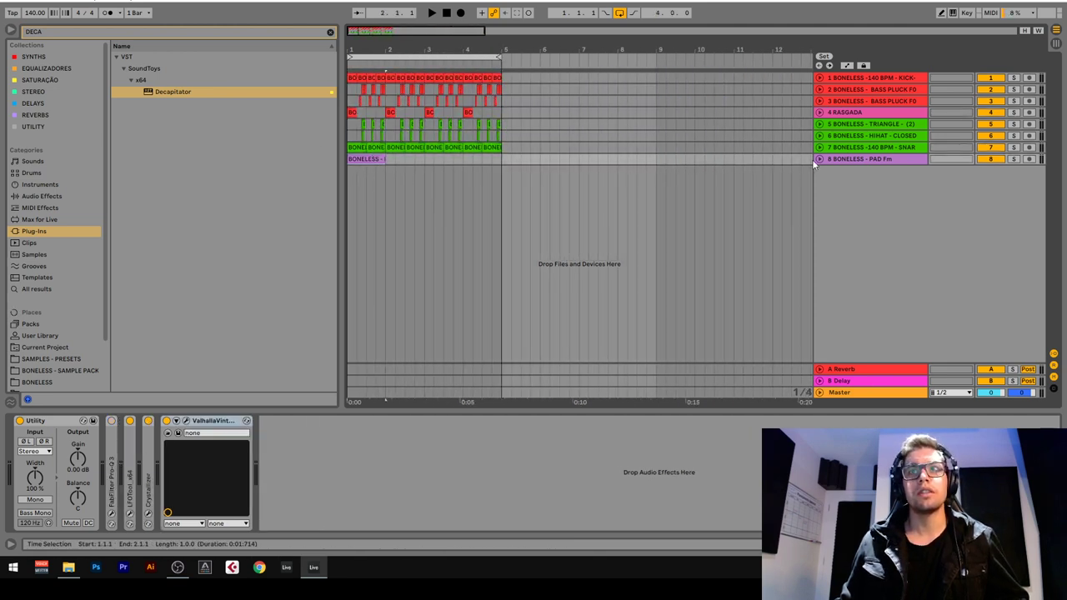
pyautogui.click(818, 159)
pyautogui.click(375, 159)
pyautogui.hotkey('ctrl', 'd')
pyautogui.hotkey('ctrl', 'd')
pyautogui.hotkey('ctrl', 'd')
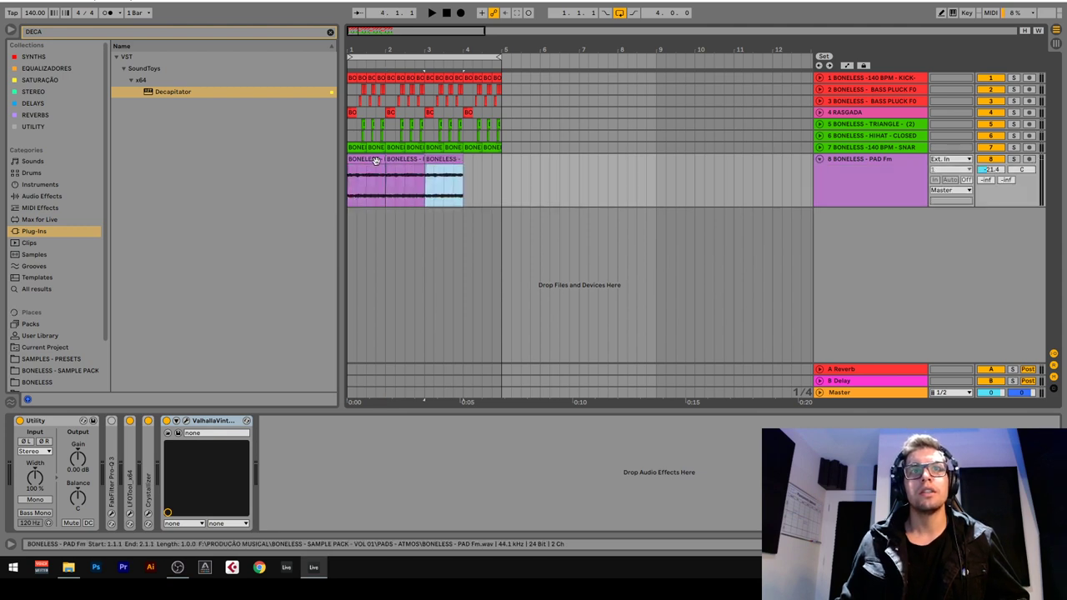
# Play the four-bar loop with all tracks to check the full groove.
pyautogui.click(371, 159)
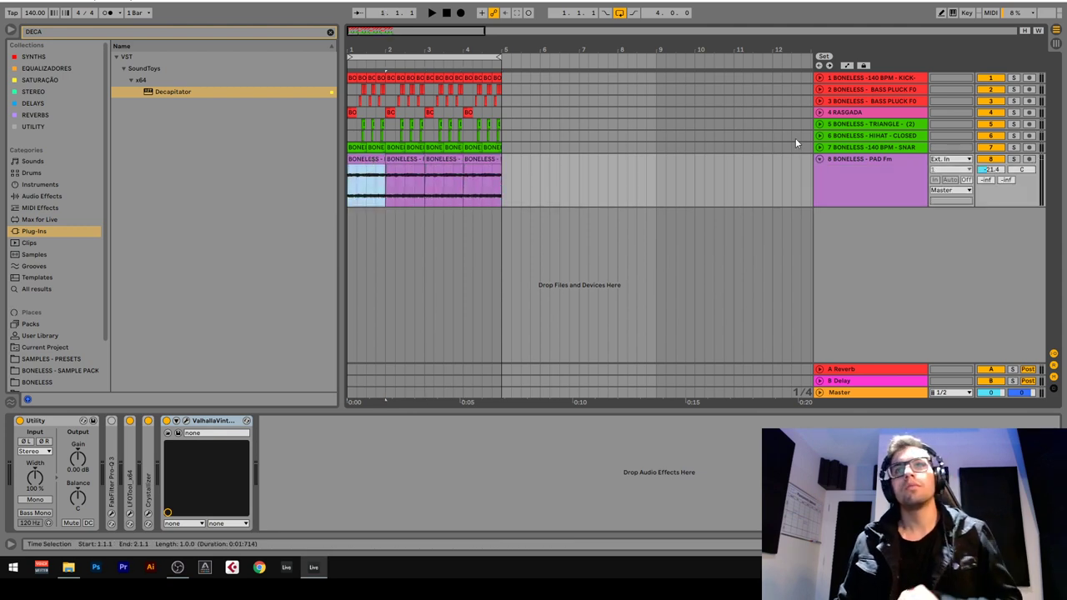
pyautogui.click(359, 159)
pyautogui.press('space')
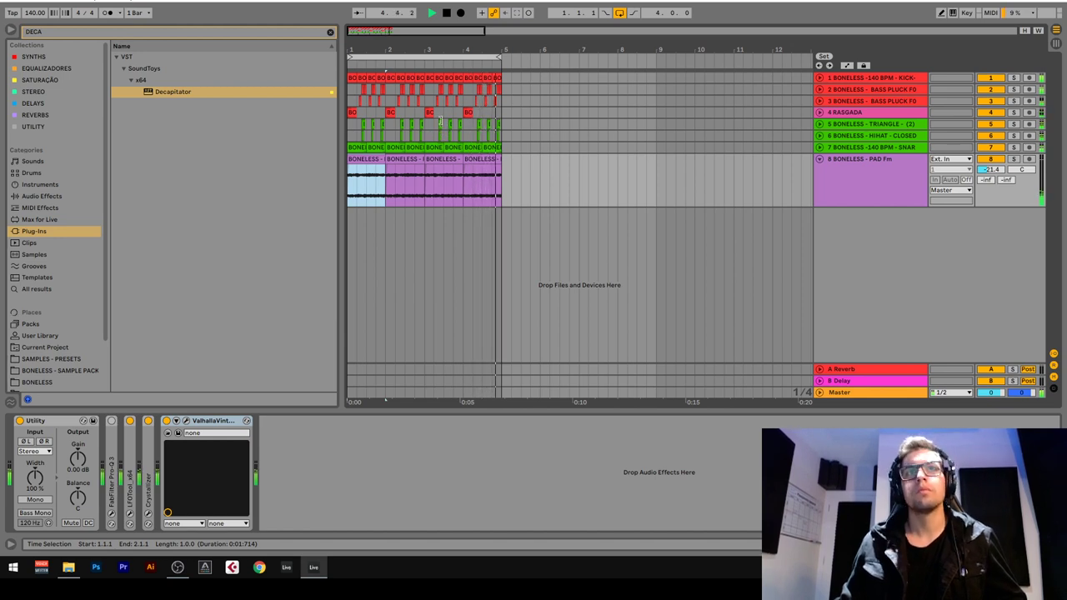
pyautogui.press('space')
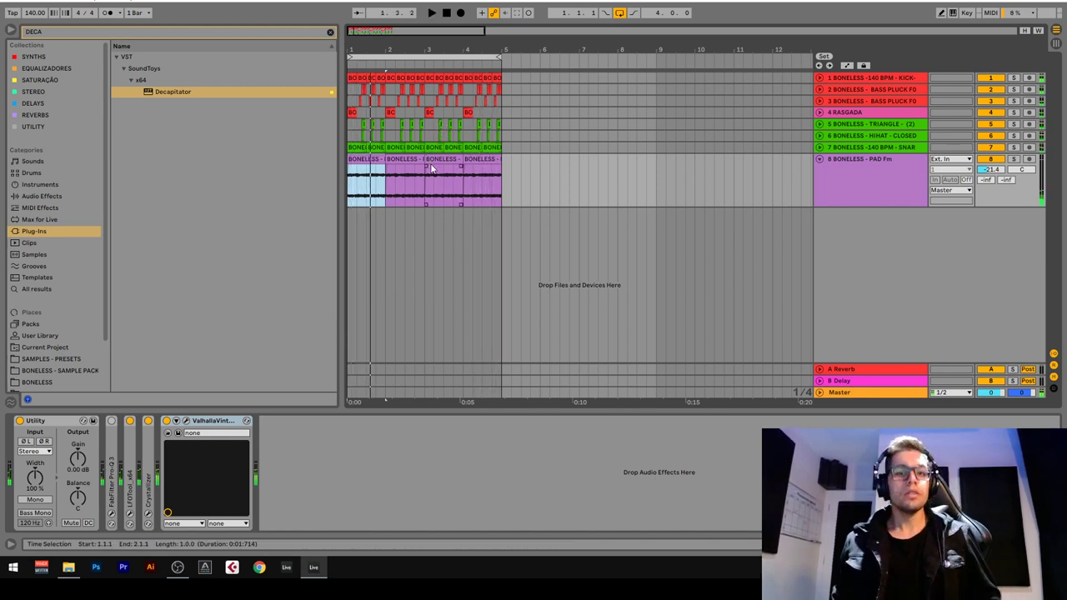